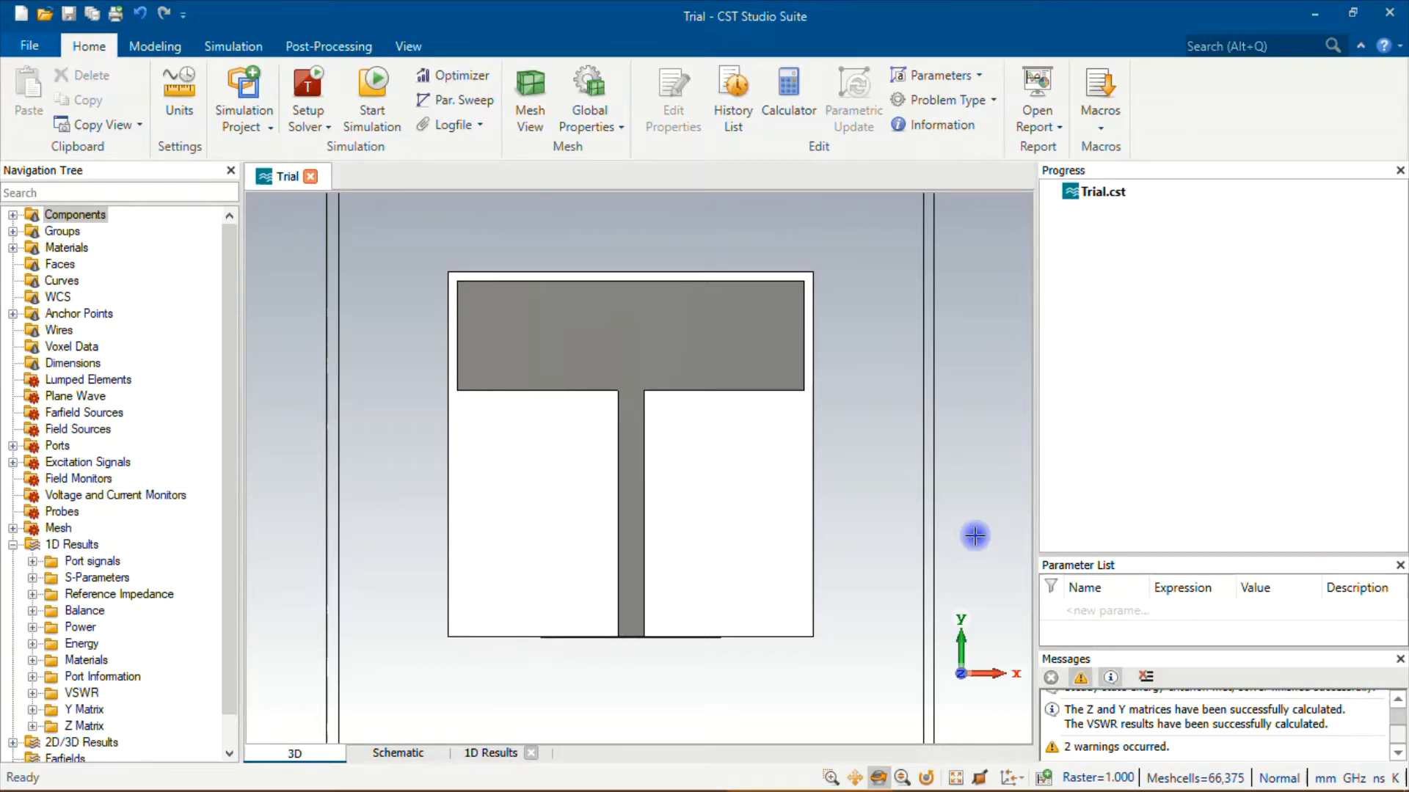
Start a new field monitor for the antenna model and set its type to Farfield/RCS
click(13, 544)
click(73, 214)
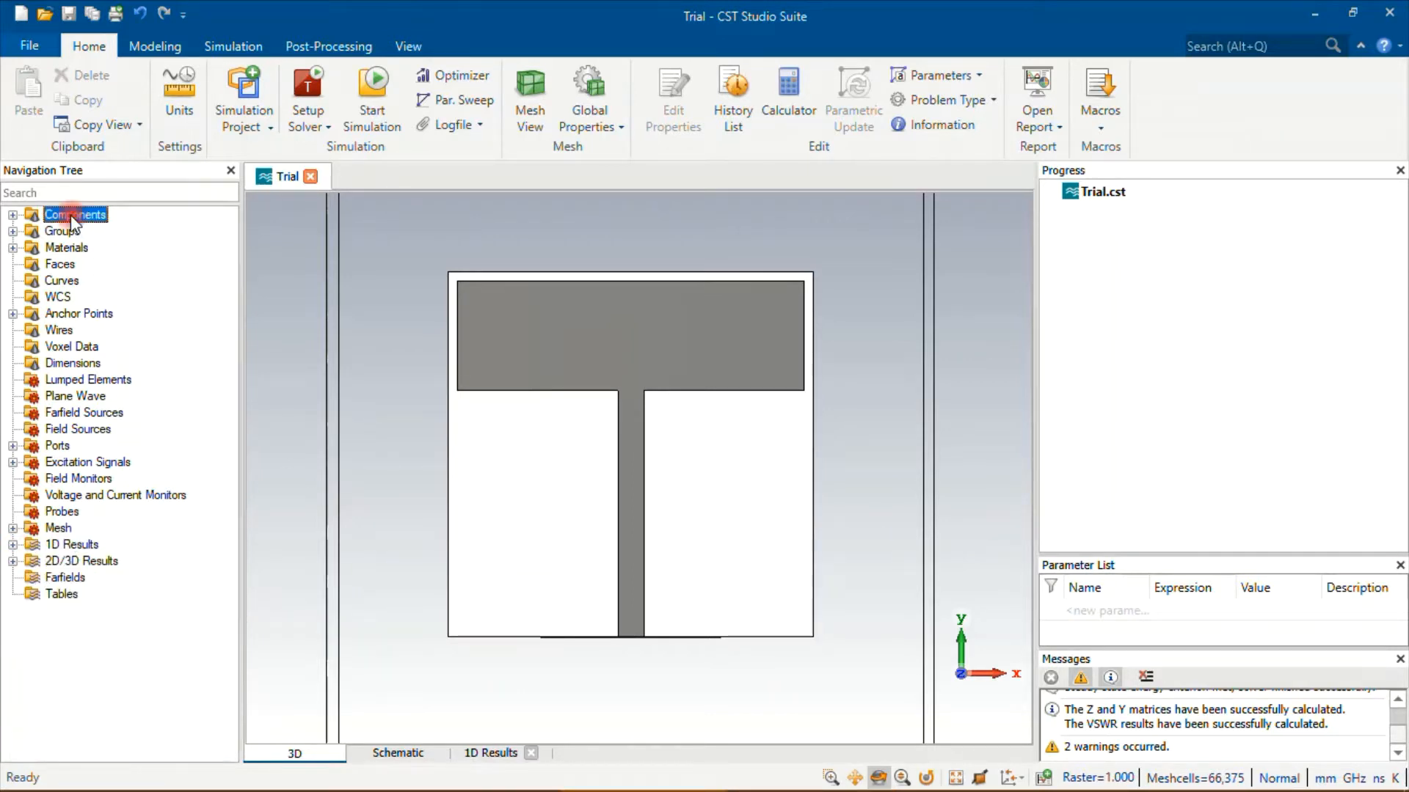
click(141, 50)
click(248, 43)
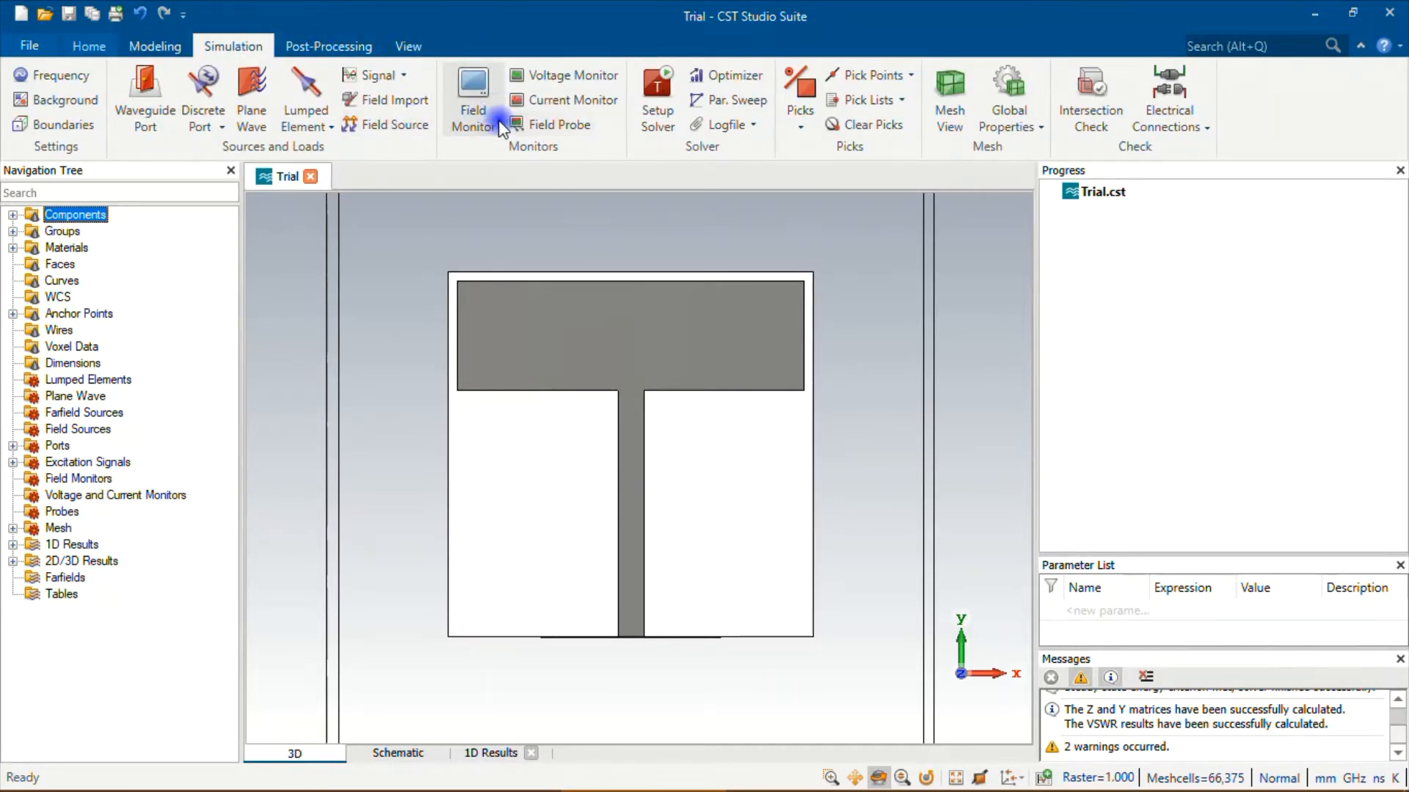
click(470, 81)
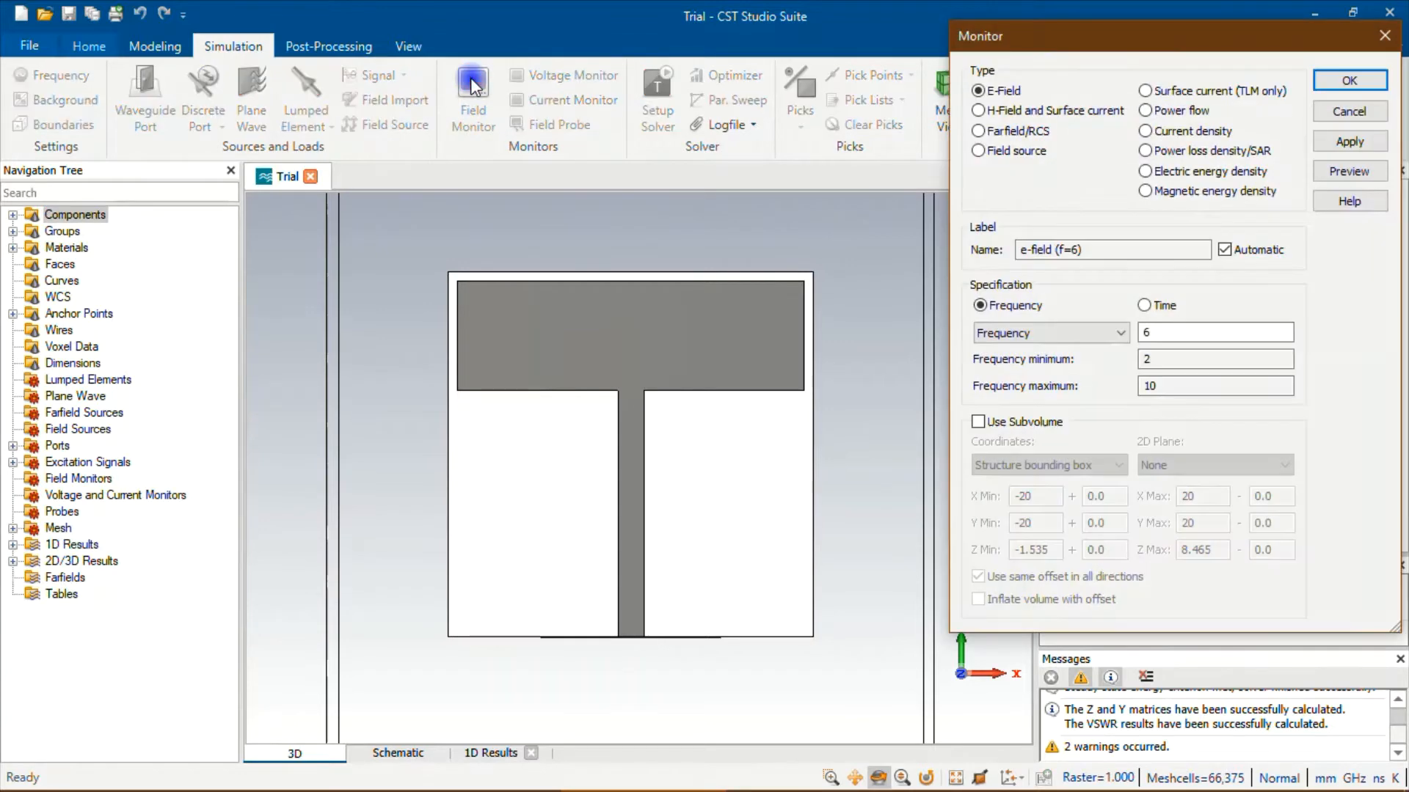
click(978, 131)
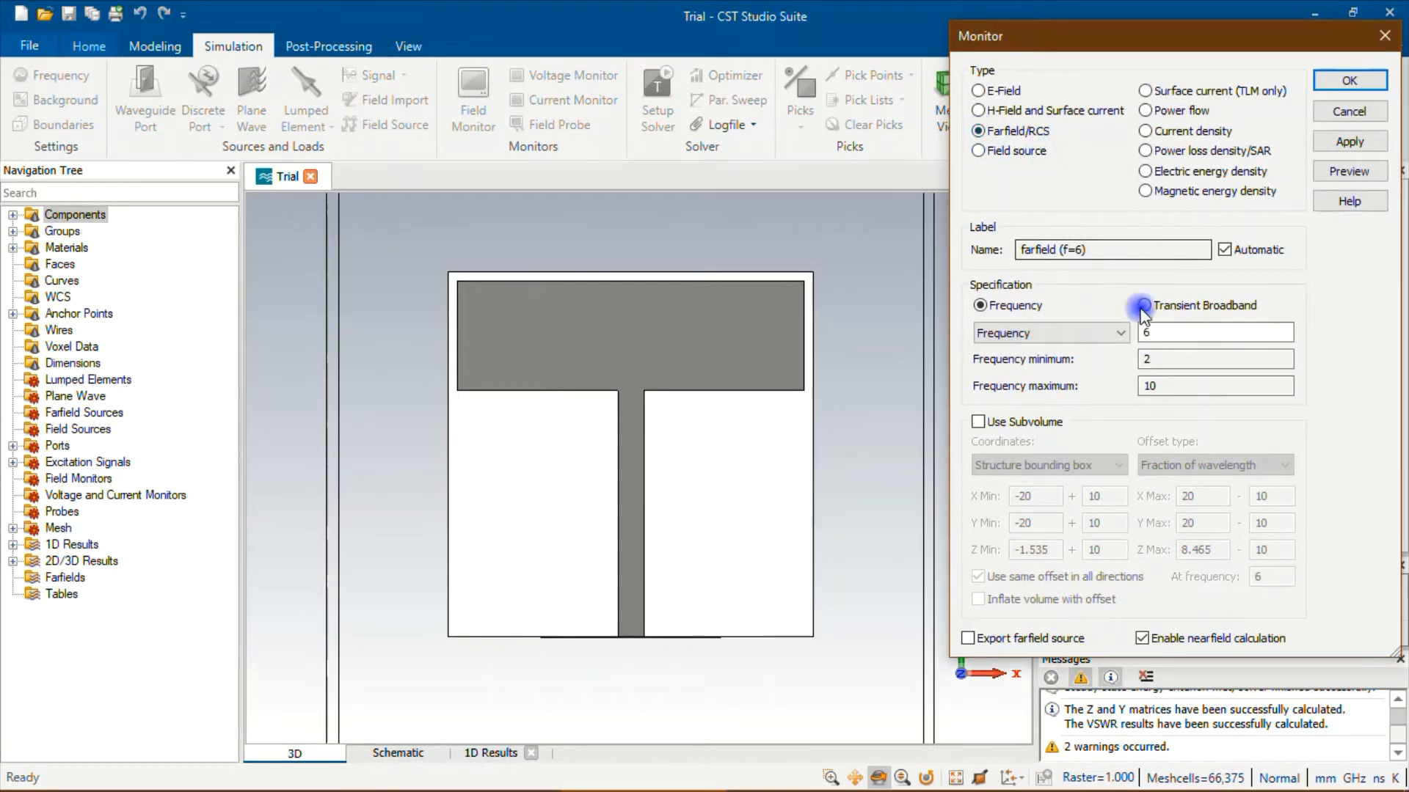
click(1152, 361)
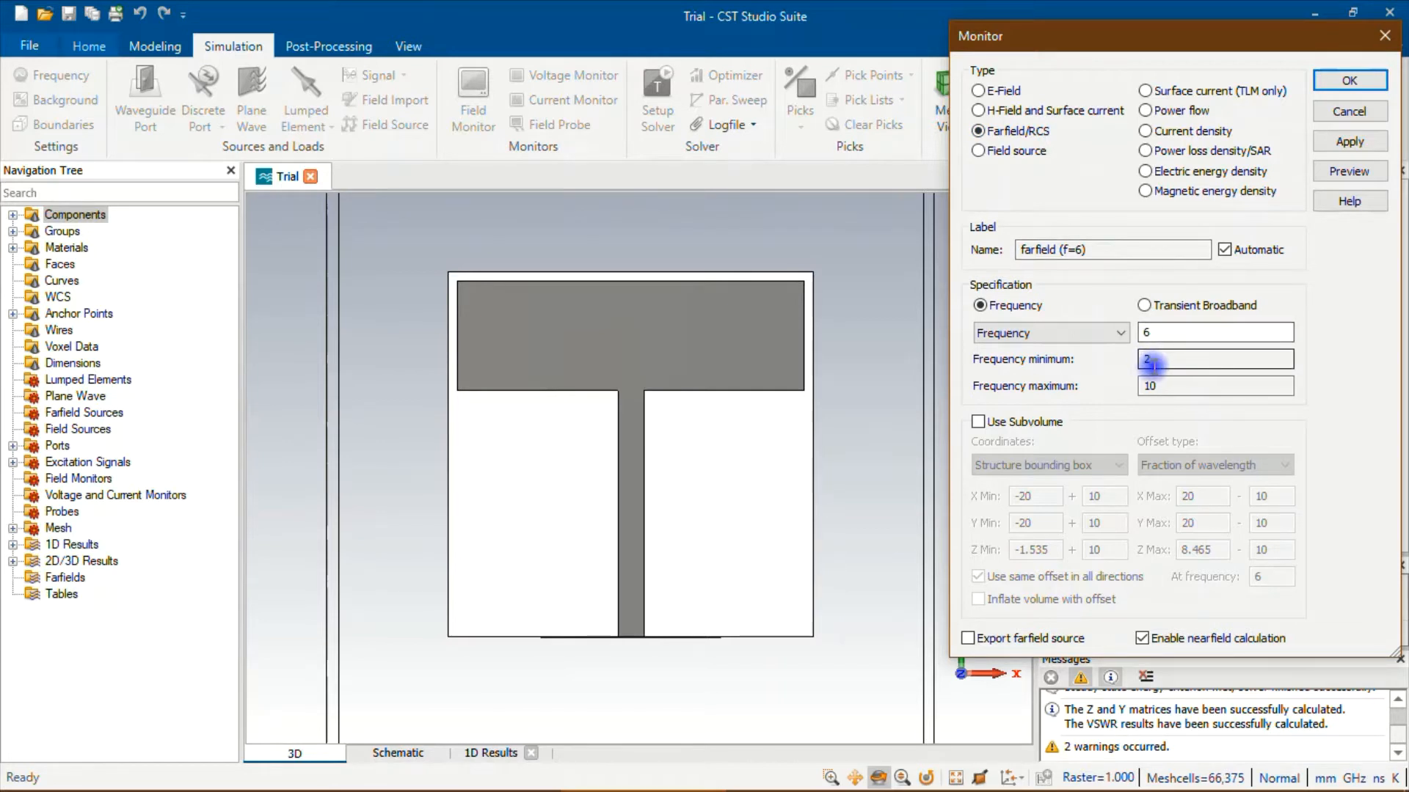
click(1159, 387)
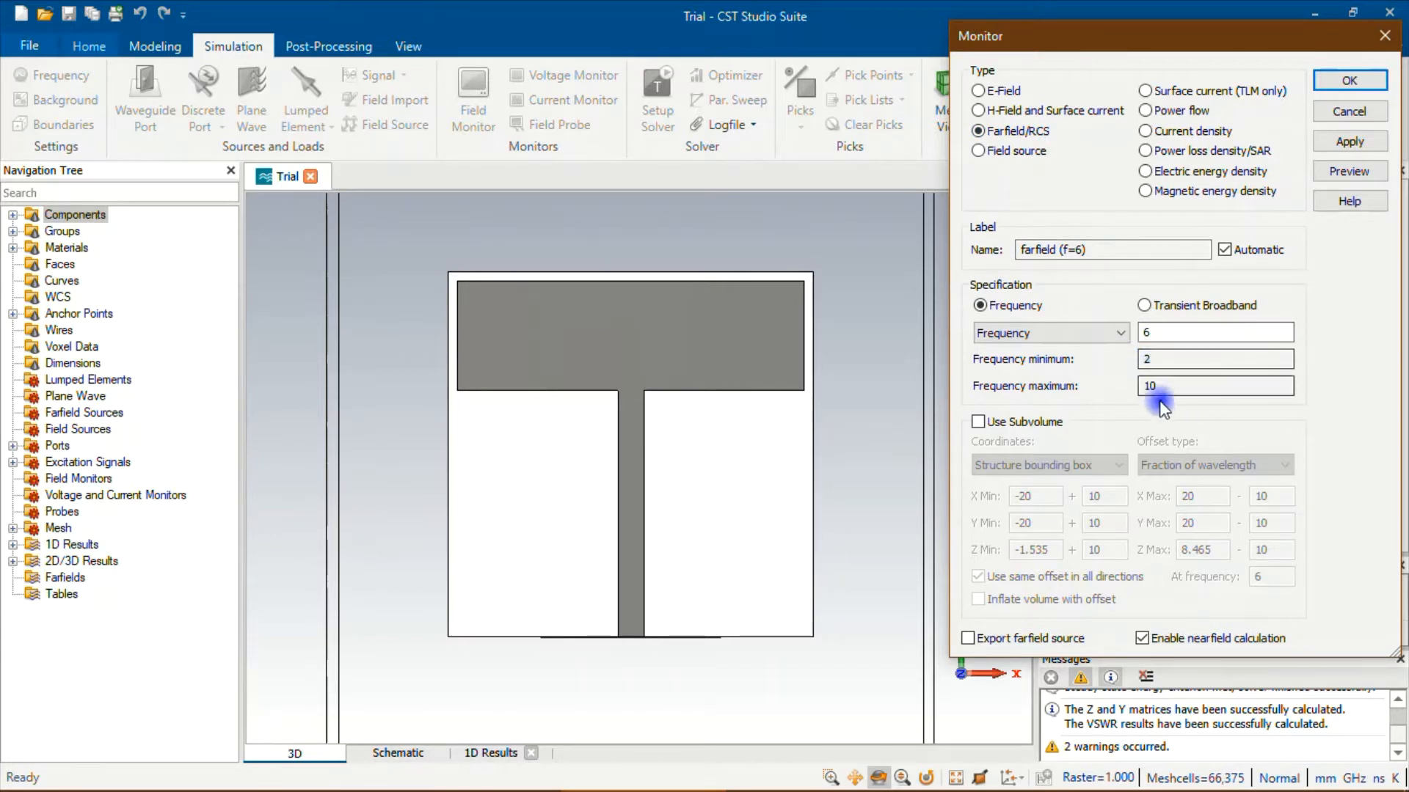
double_click(1151, 387)
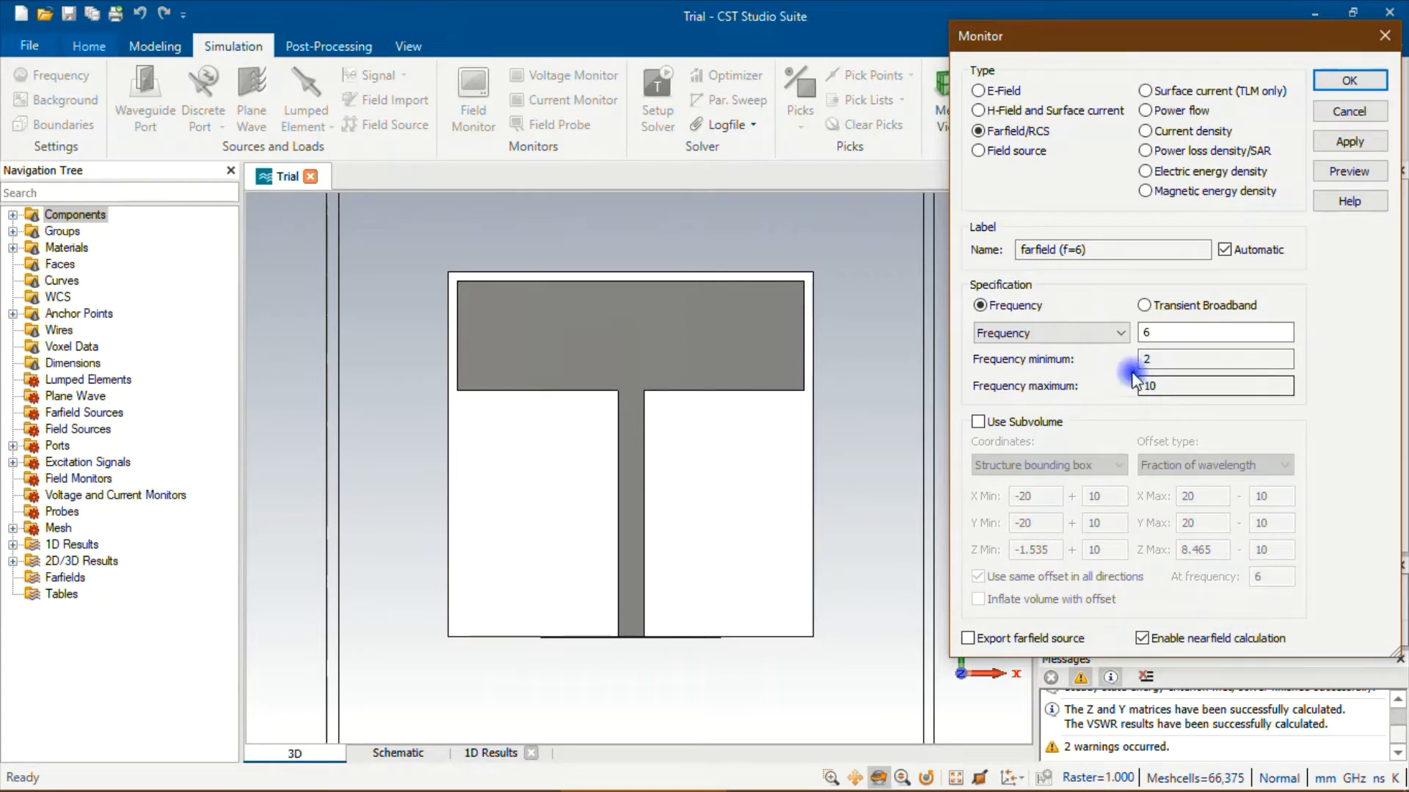
Create the farfield monitors with a linear step width of 0.5 over the 2 to 10 GHz range
click(1112, 334)
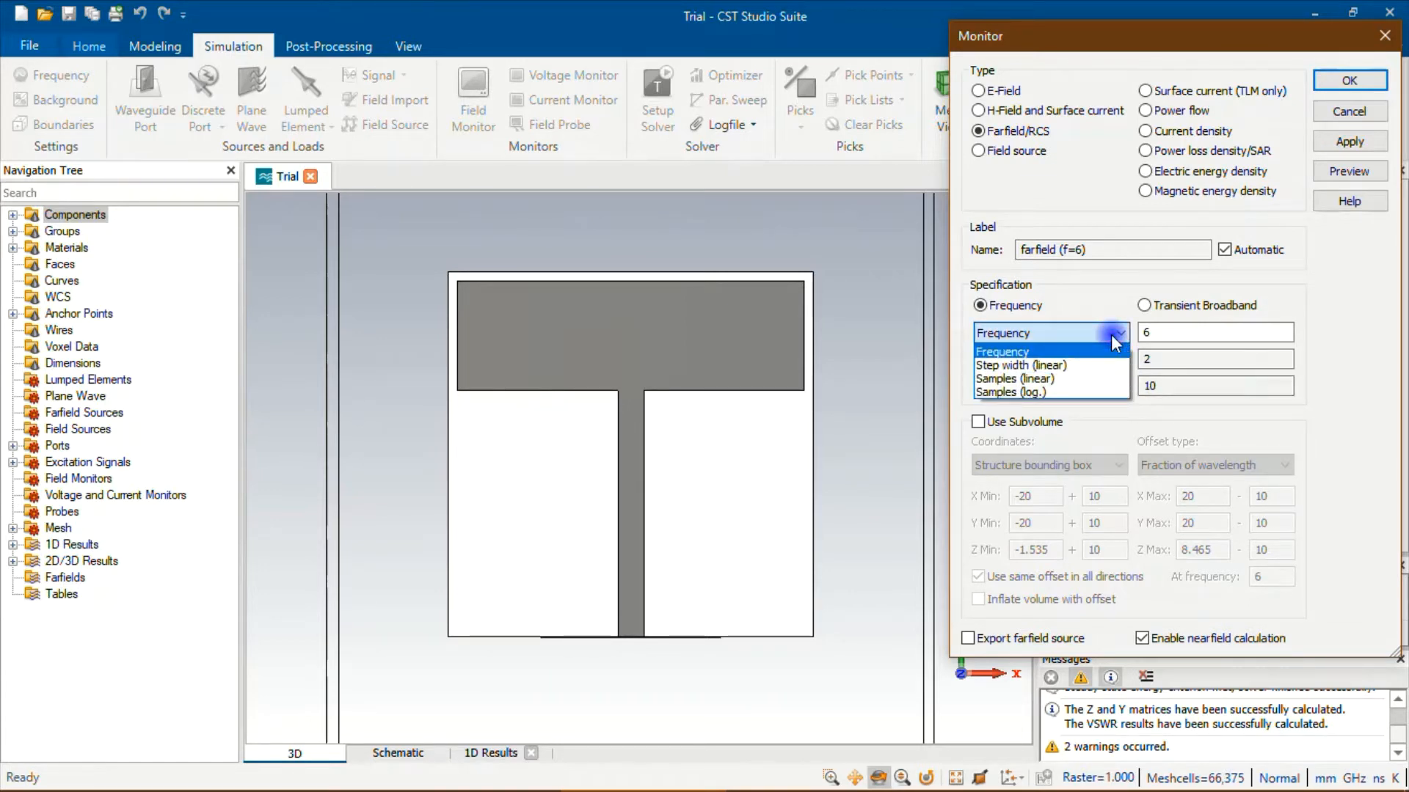
click(1091, 364)
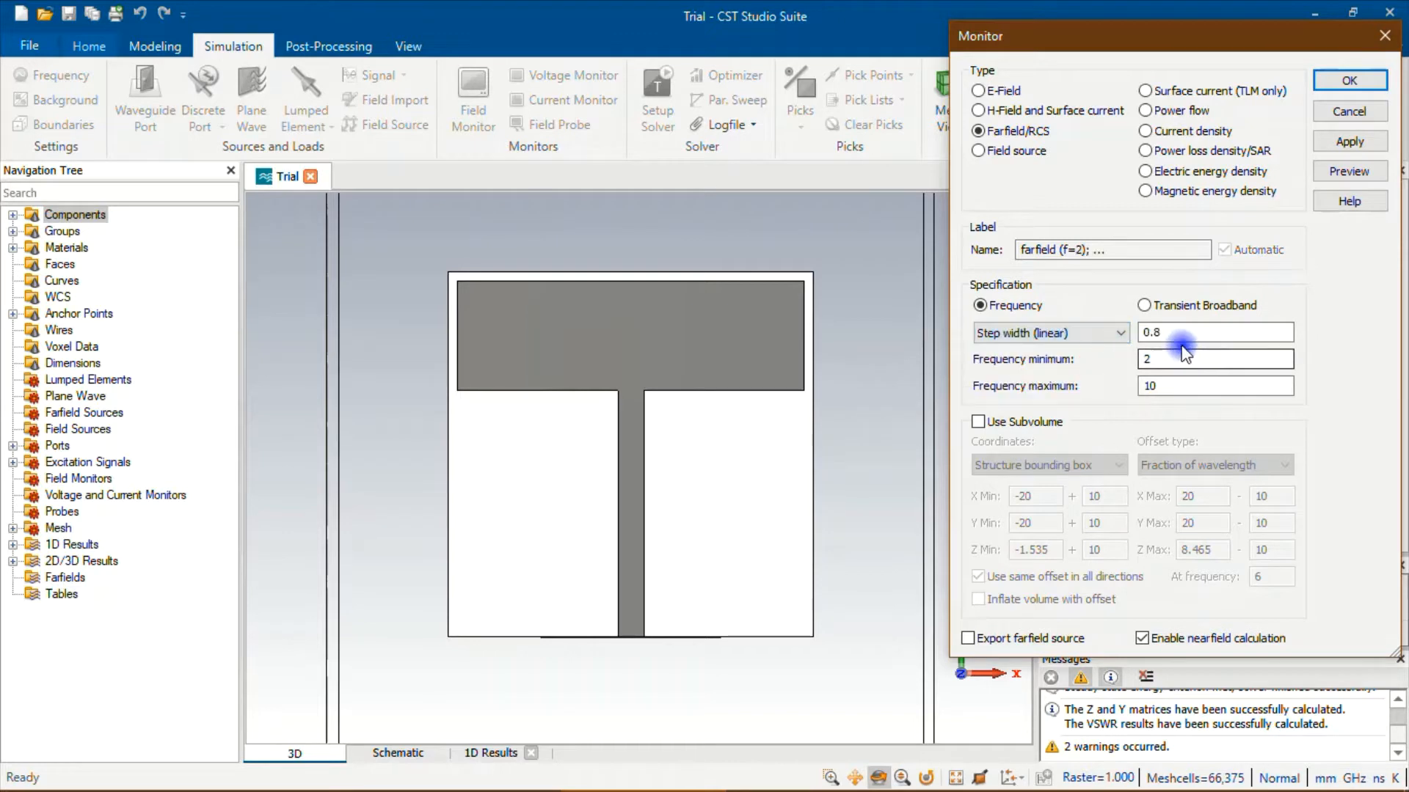
drag(1179, 335, 1078, 336)
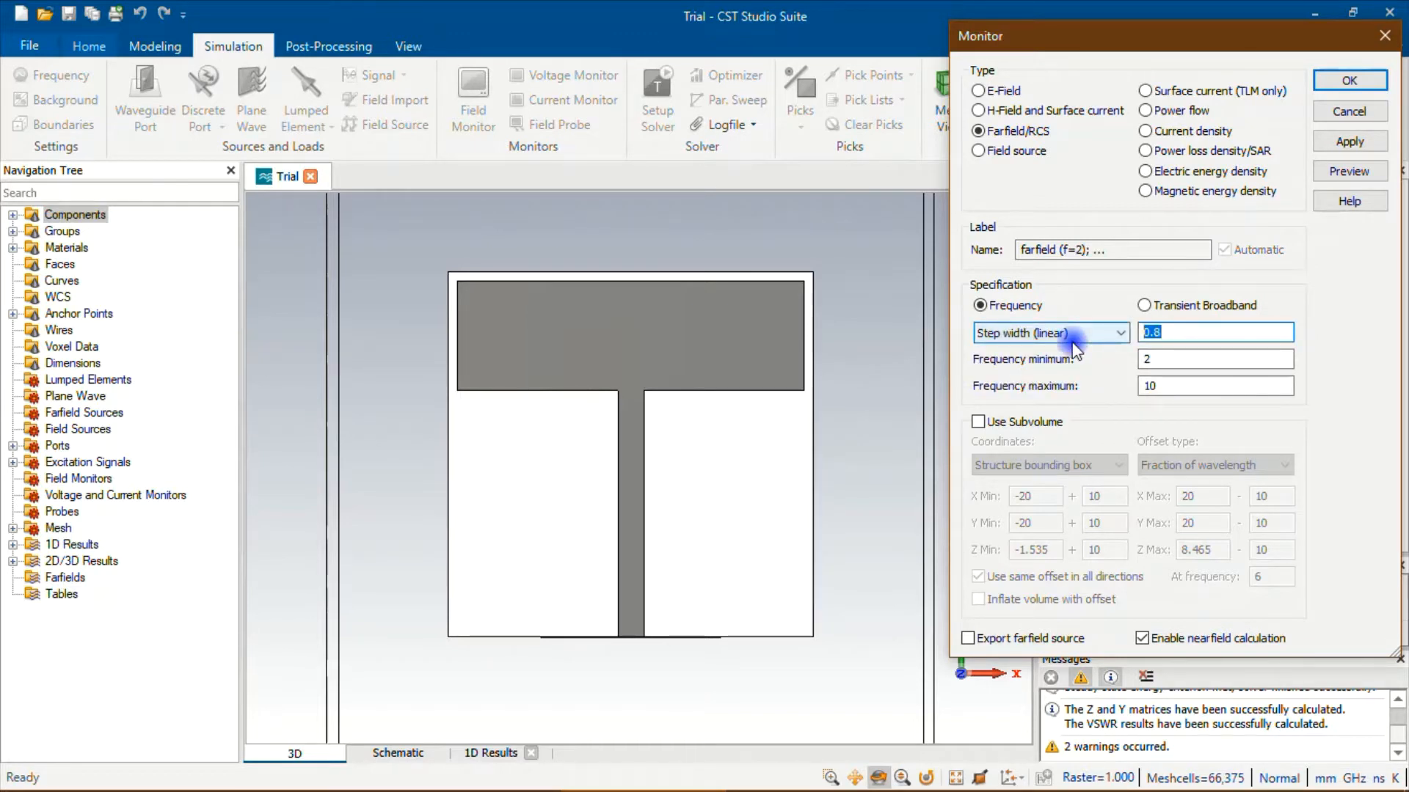
text(.5)
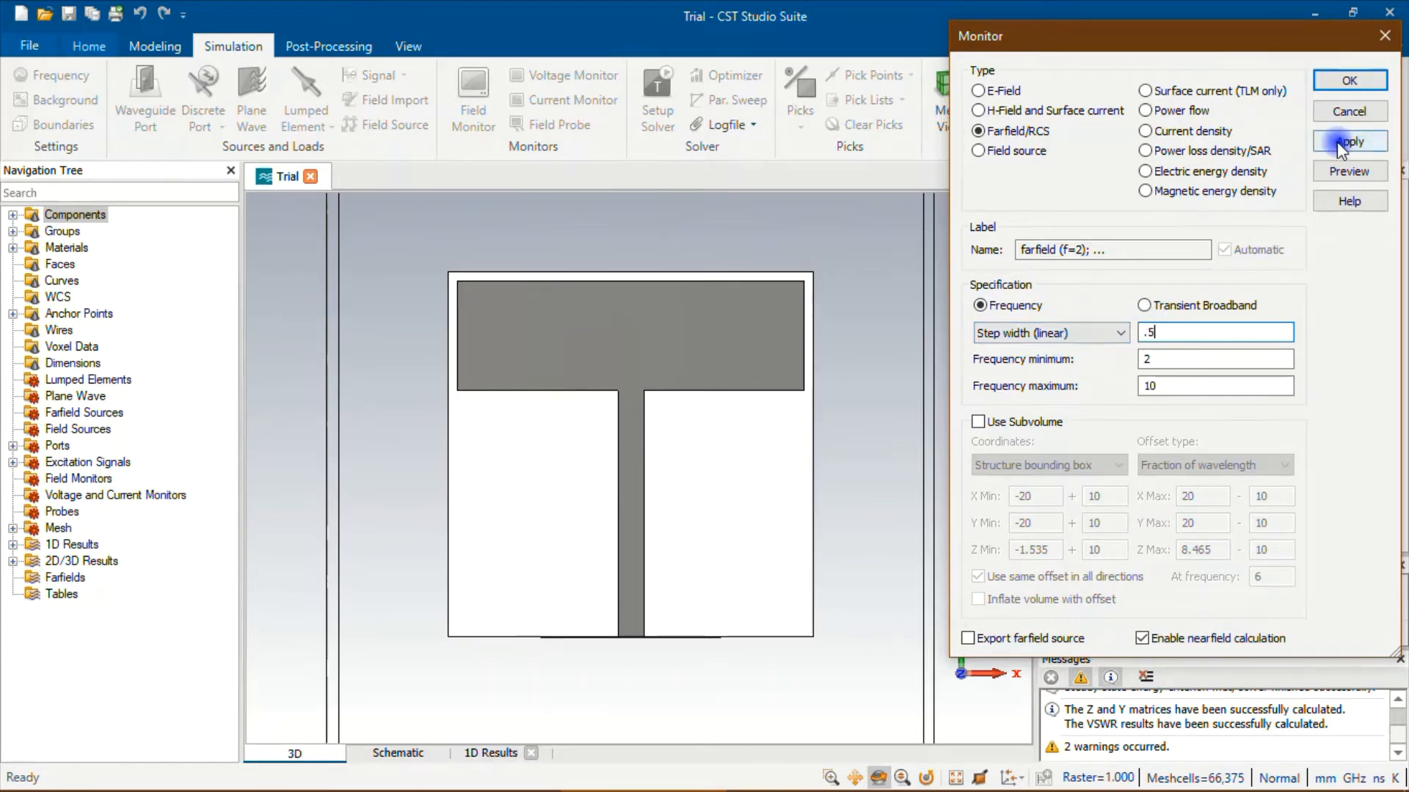
click(1344, 82)
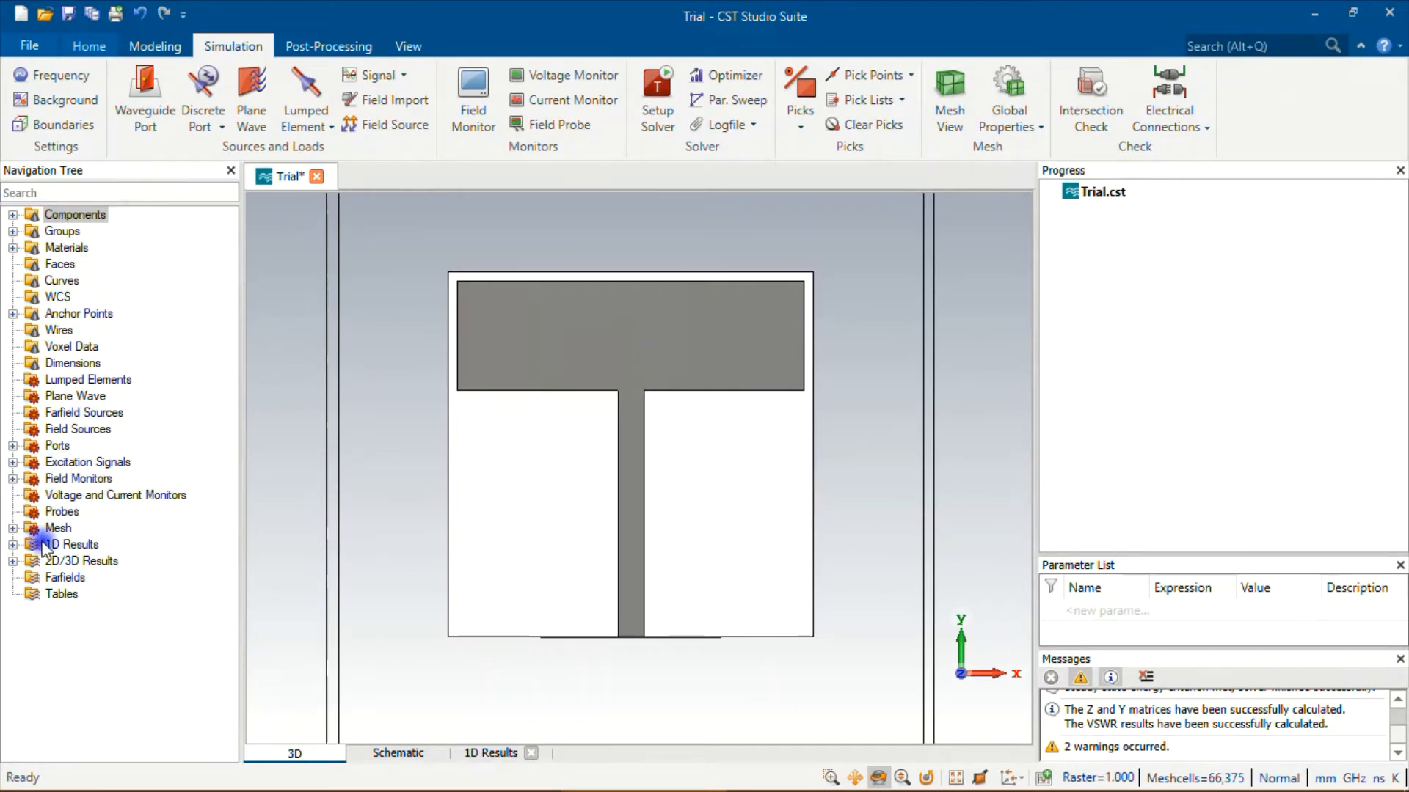
Check the list of field monitors in the project and run the simulation
click(13, 478)
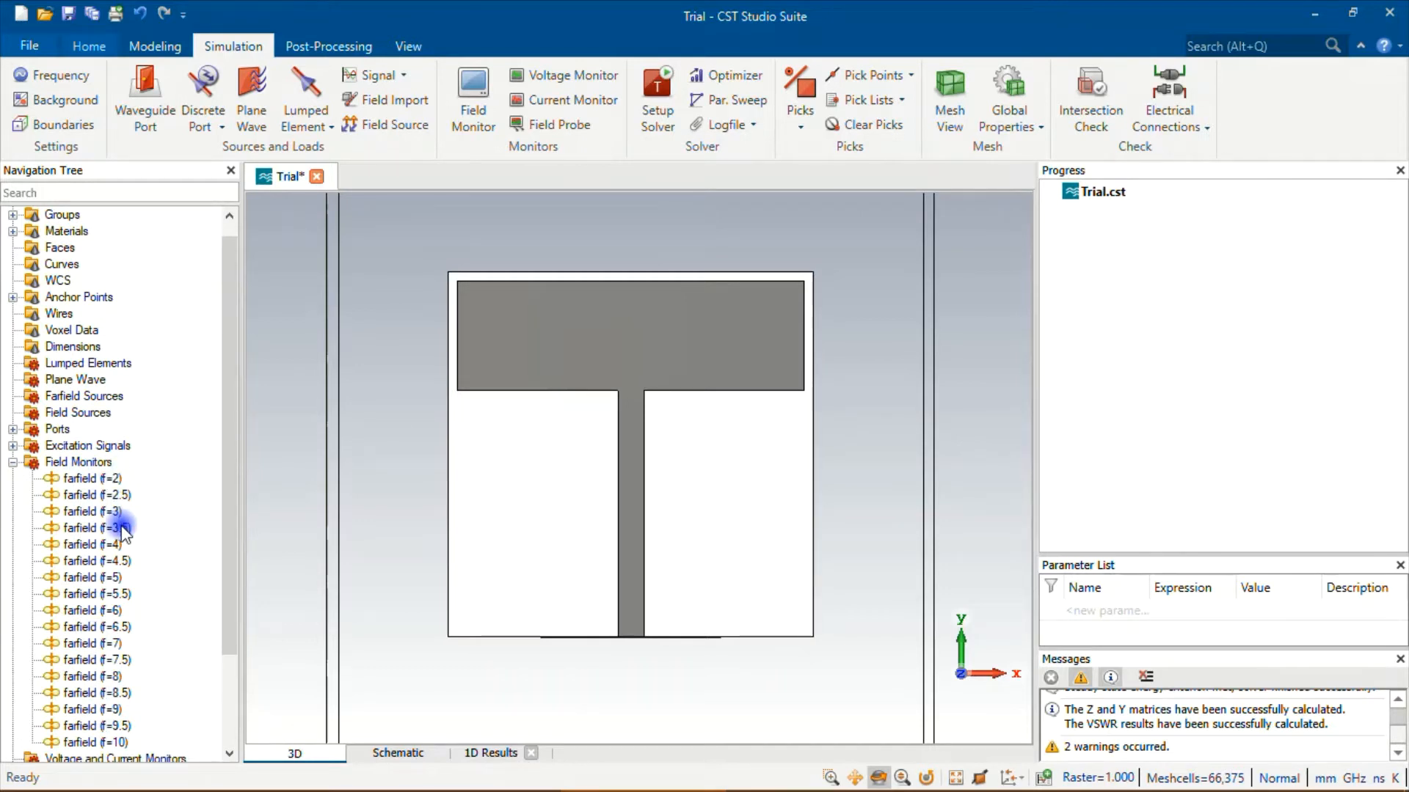
click(13, 463)
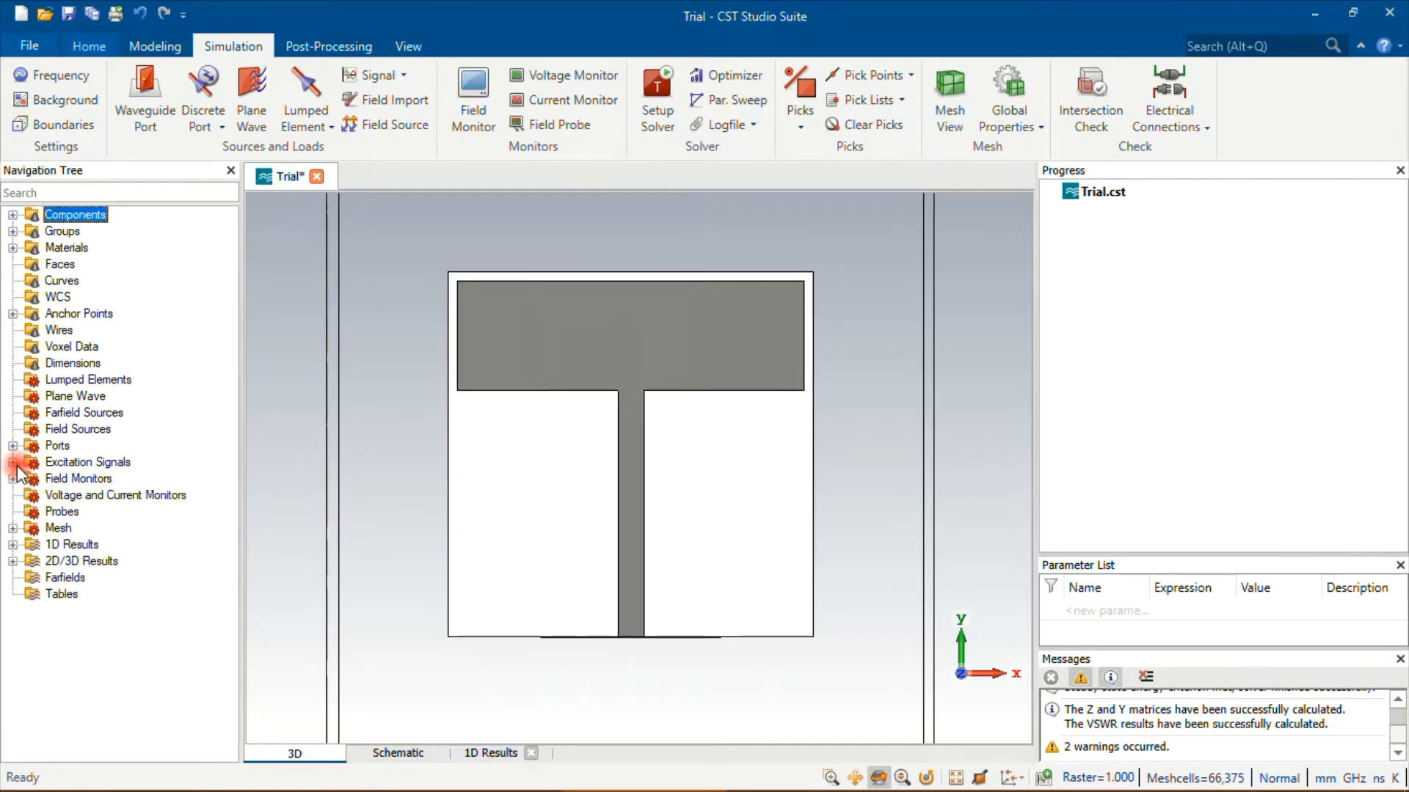
click(90, 42)
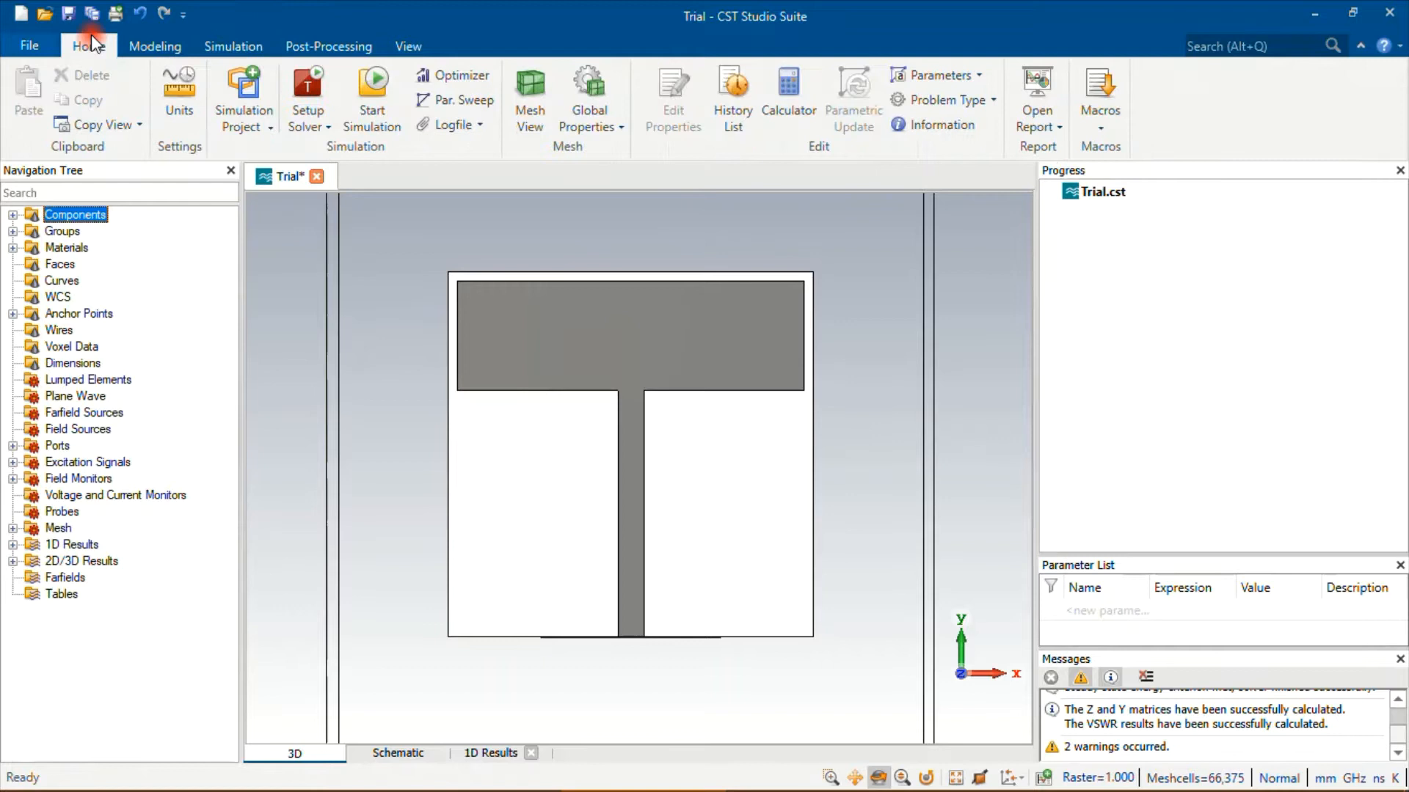
click(373, 102)
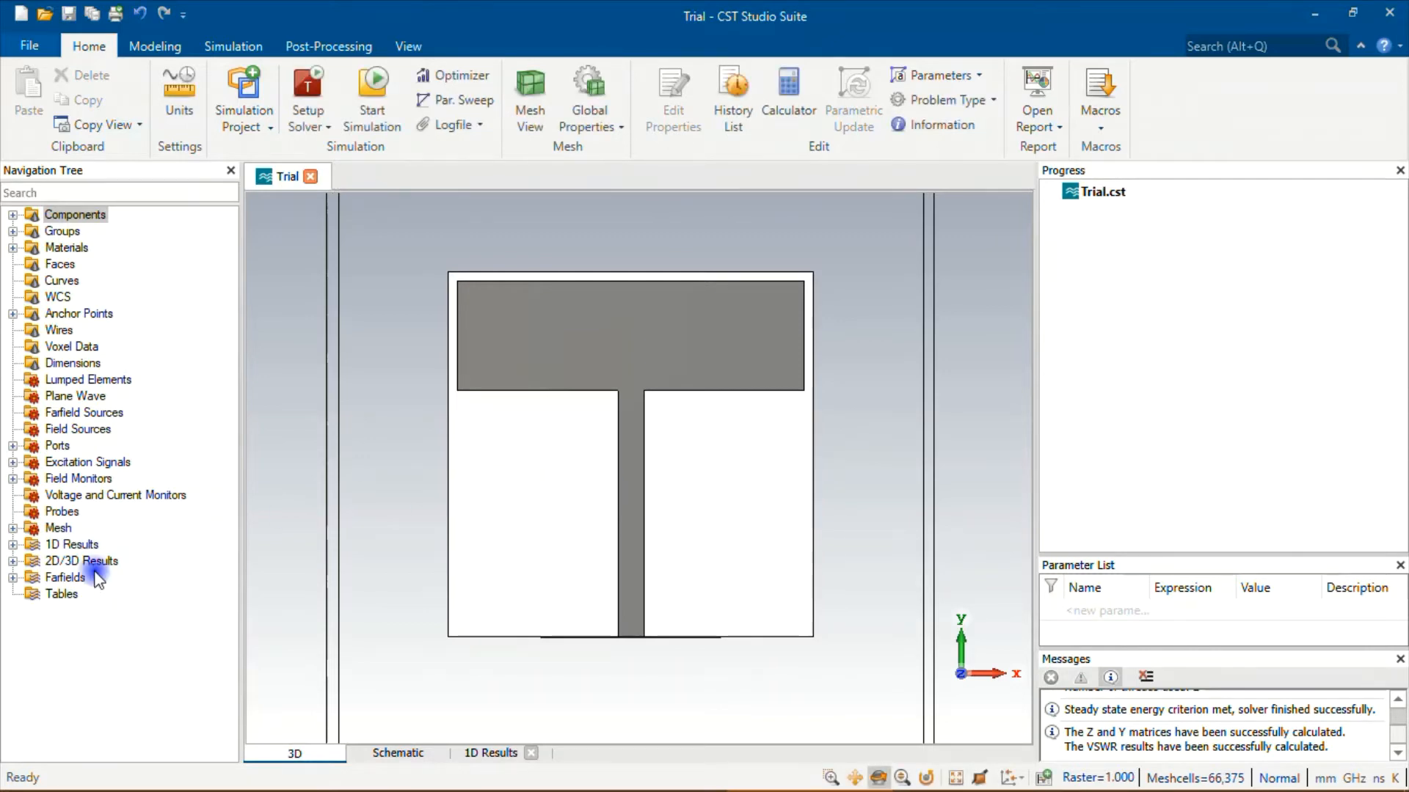
Plot the S1,1 curve from the 1D S-parameter results
click(12, 544)
click(33, 578)
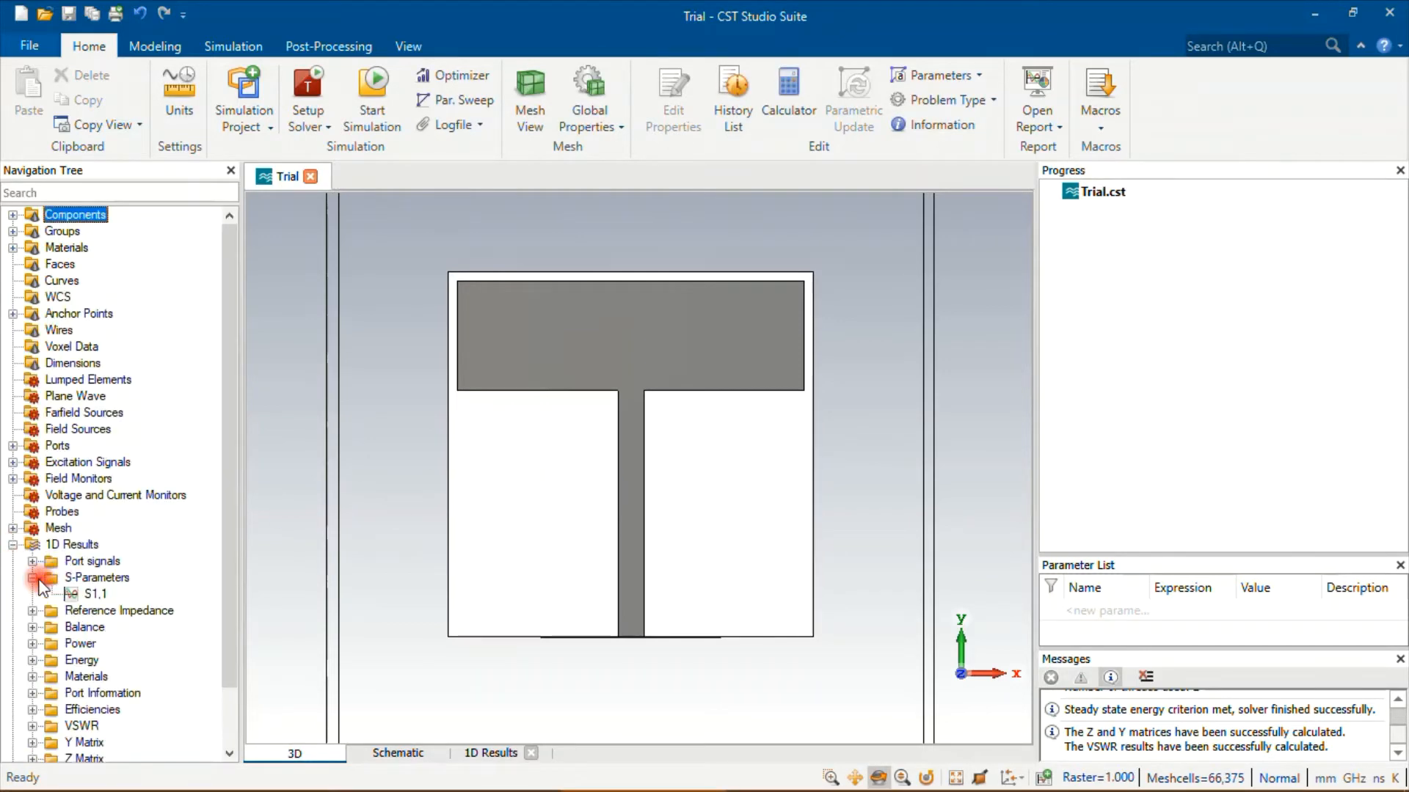
click(87, 595)
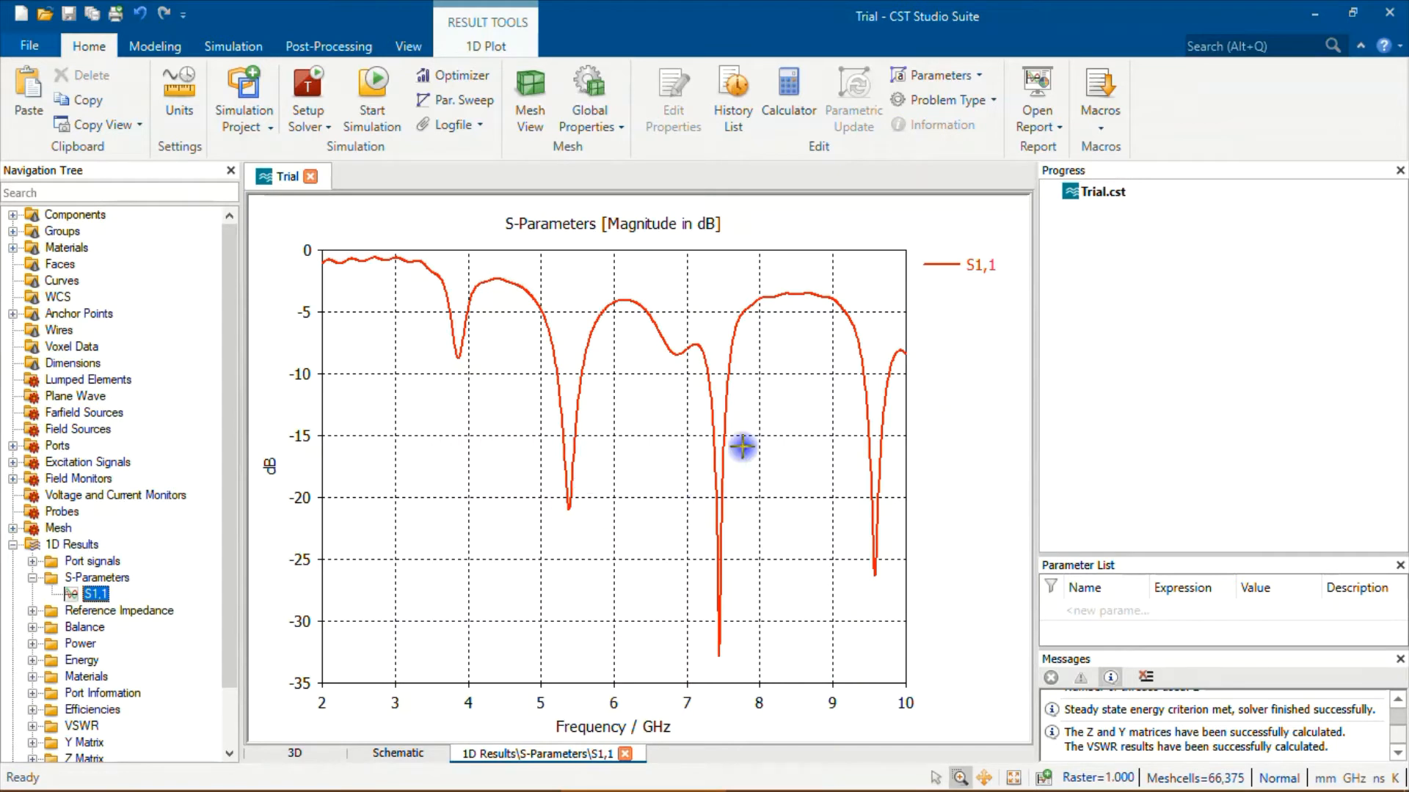
Plot the total efficiency from the 1D results and display it on a linear scale
scroll(160, 583, down, 2)
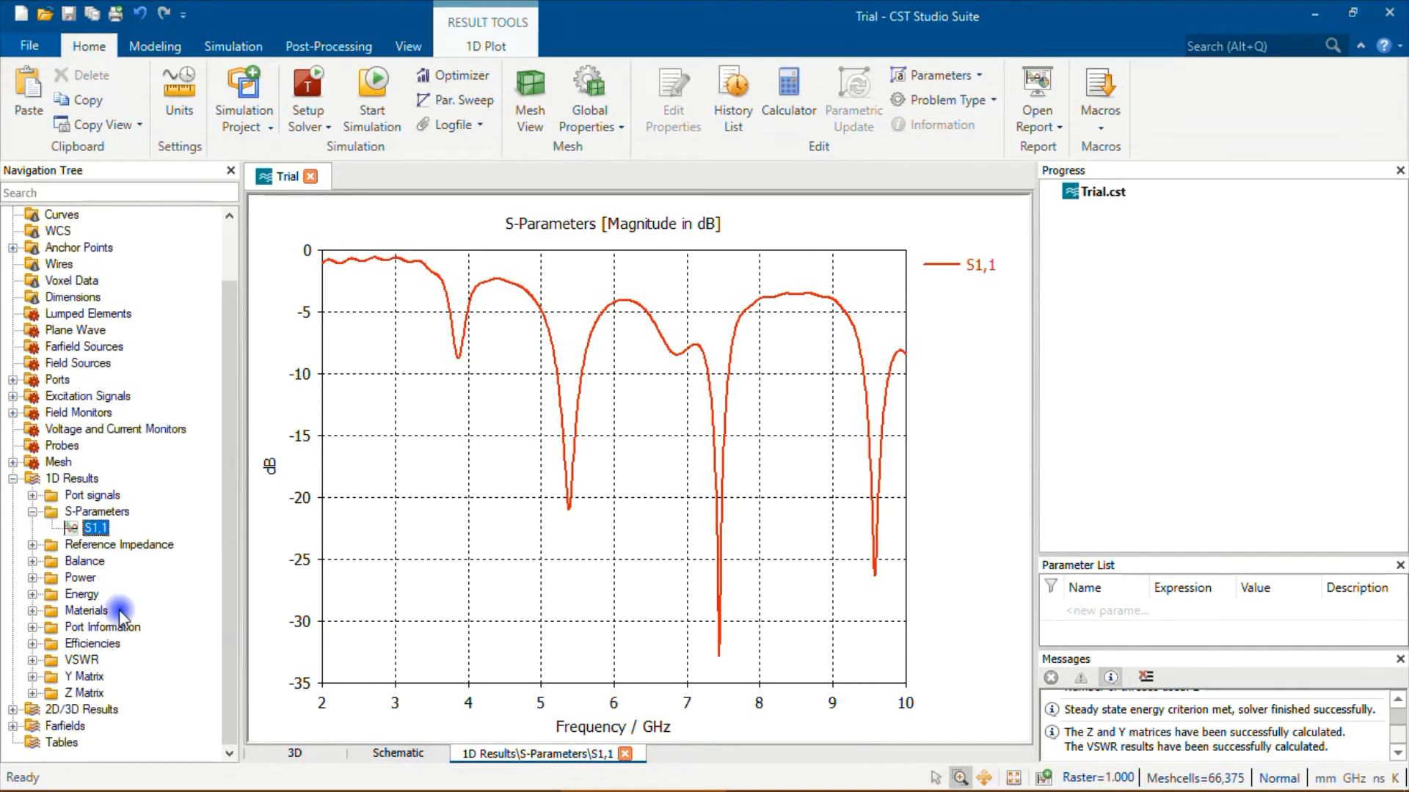
click(34, 644)
click(106, 677)
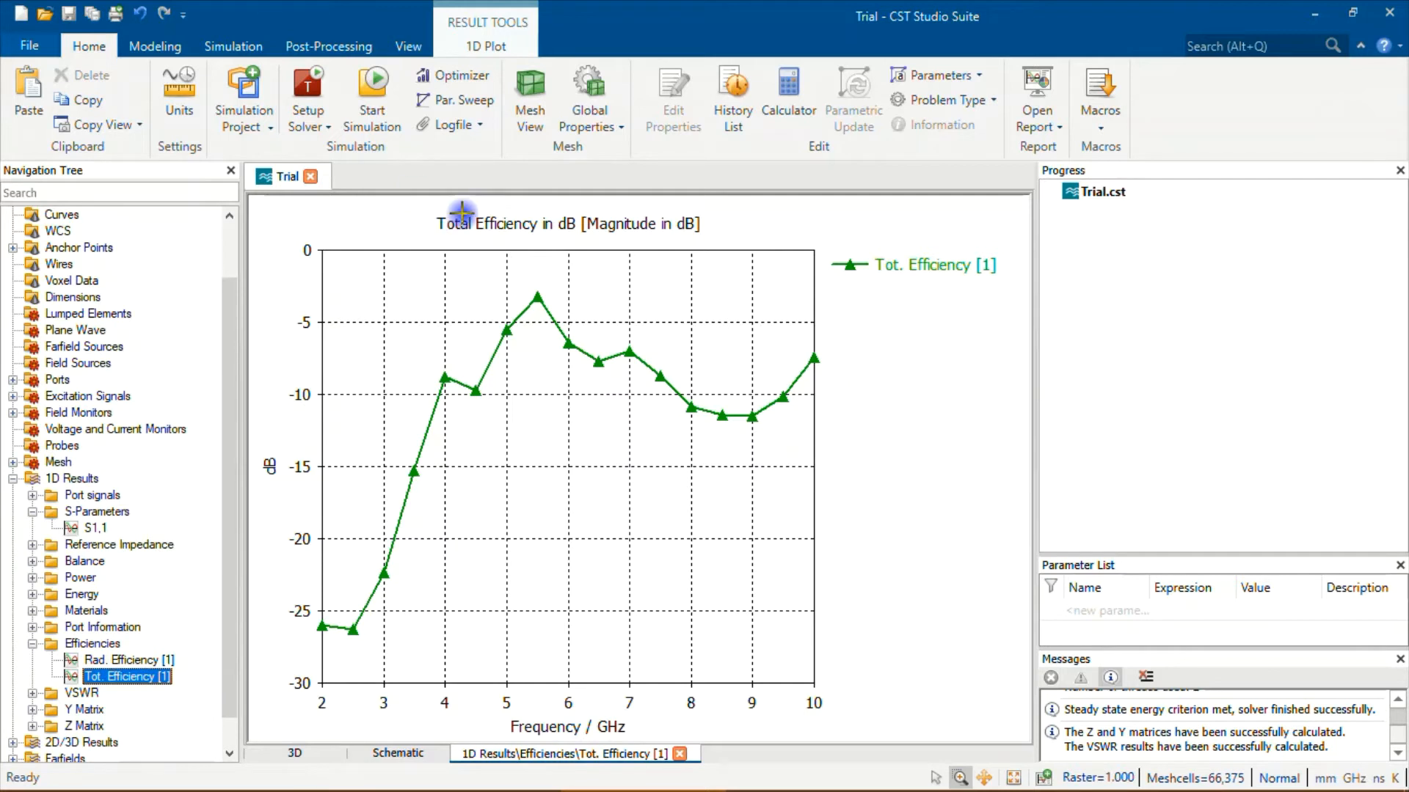
click(501, 49)
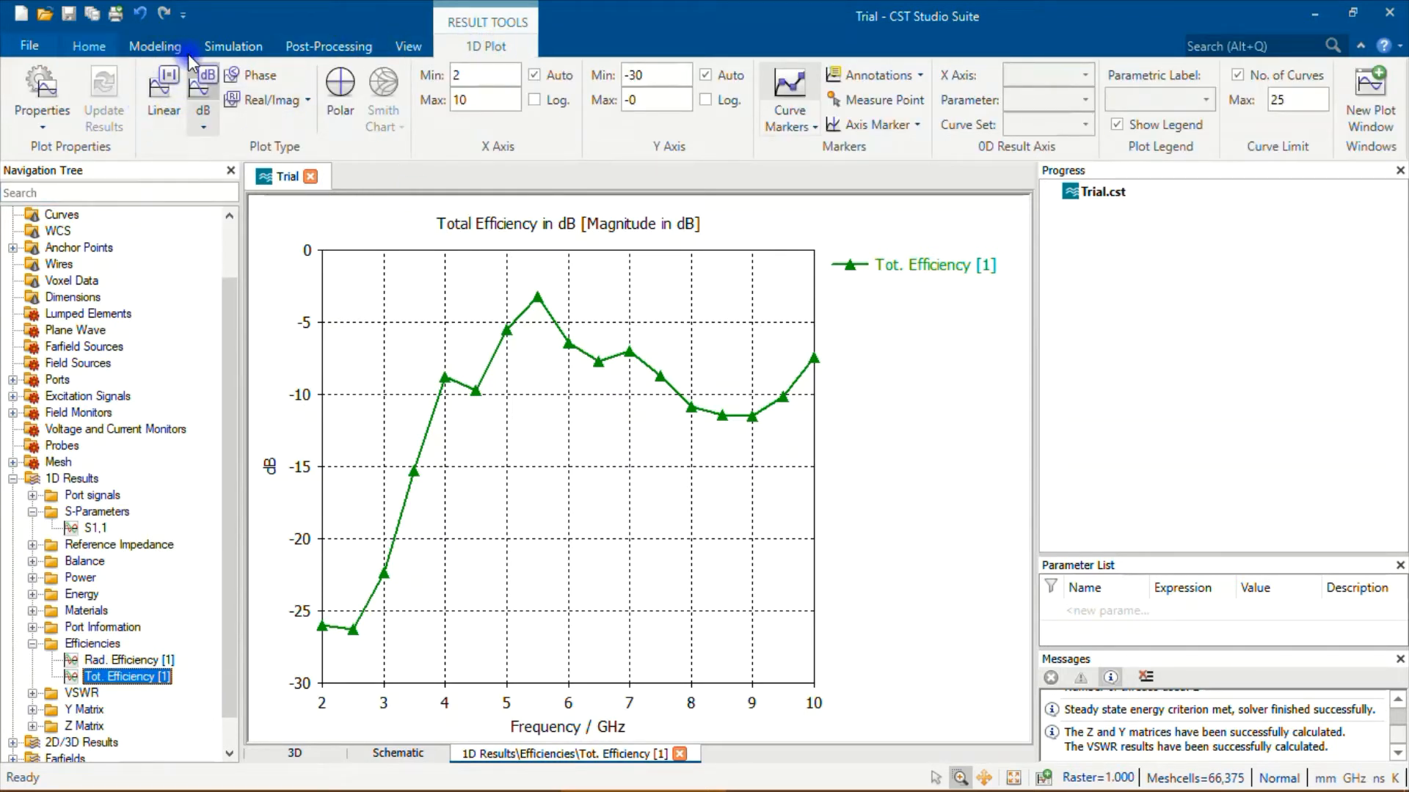
click(176, 92)
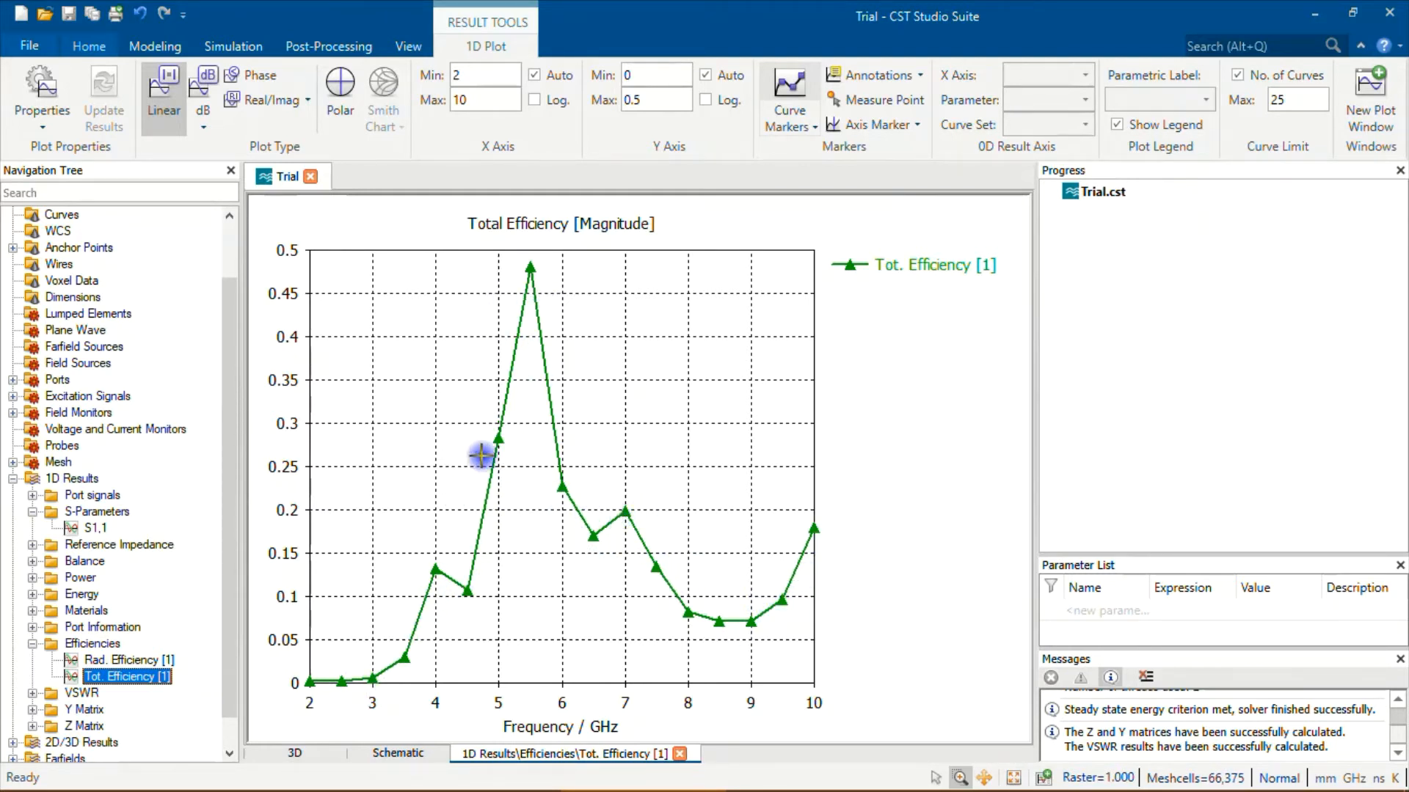
View the radiation efficiency on a linear scale, and both efficiency curves together on a linear scale
click(106, 661)
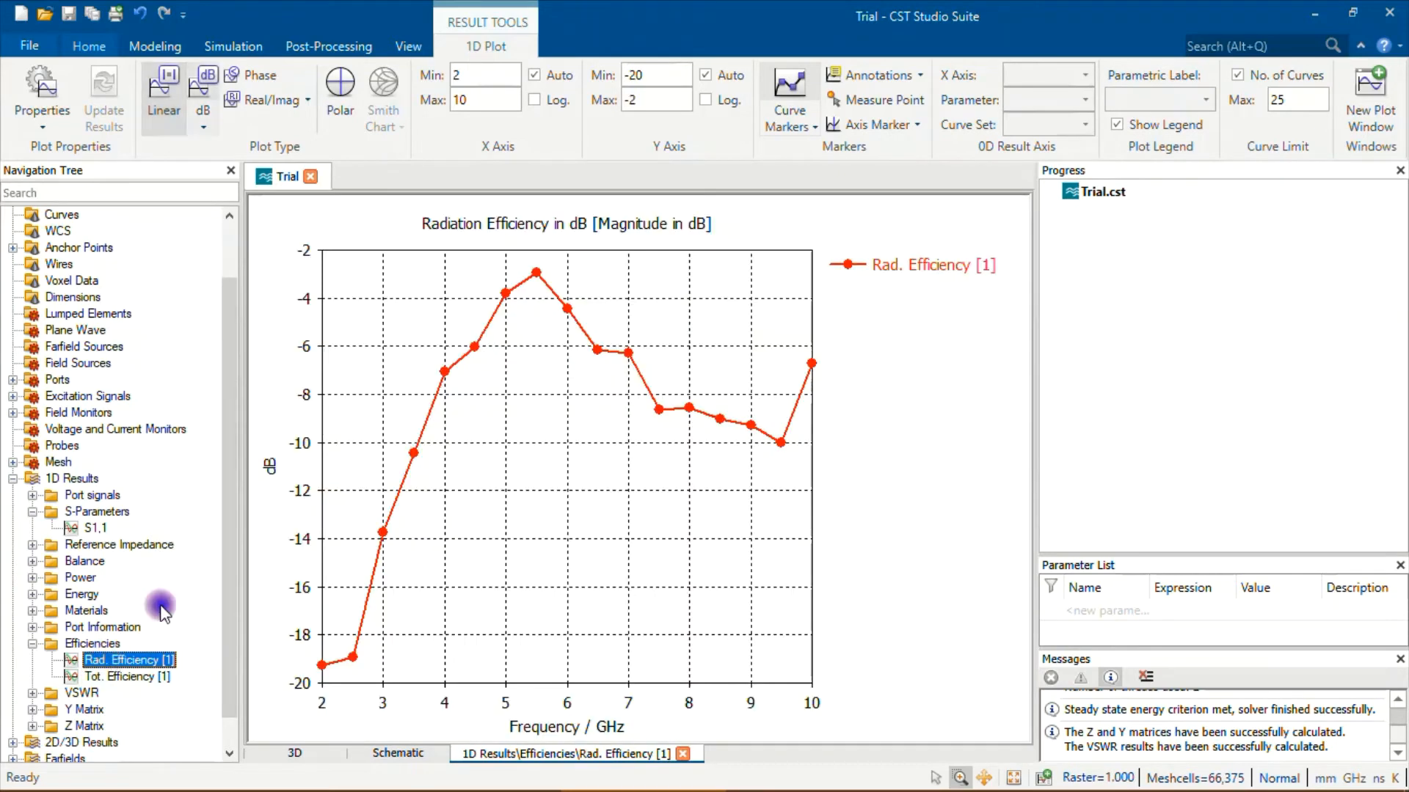
click(170, 109)
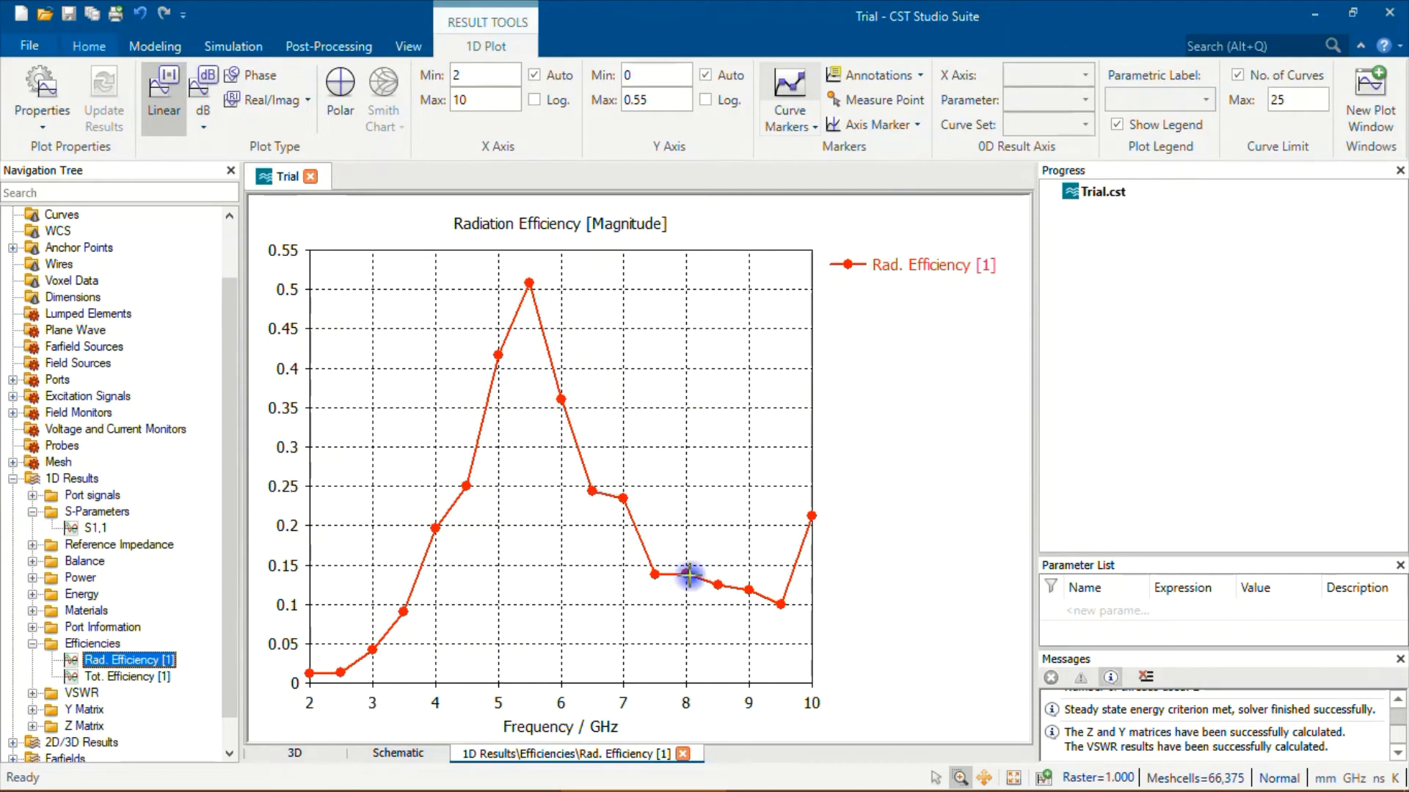
click(95, 644)
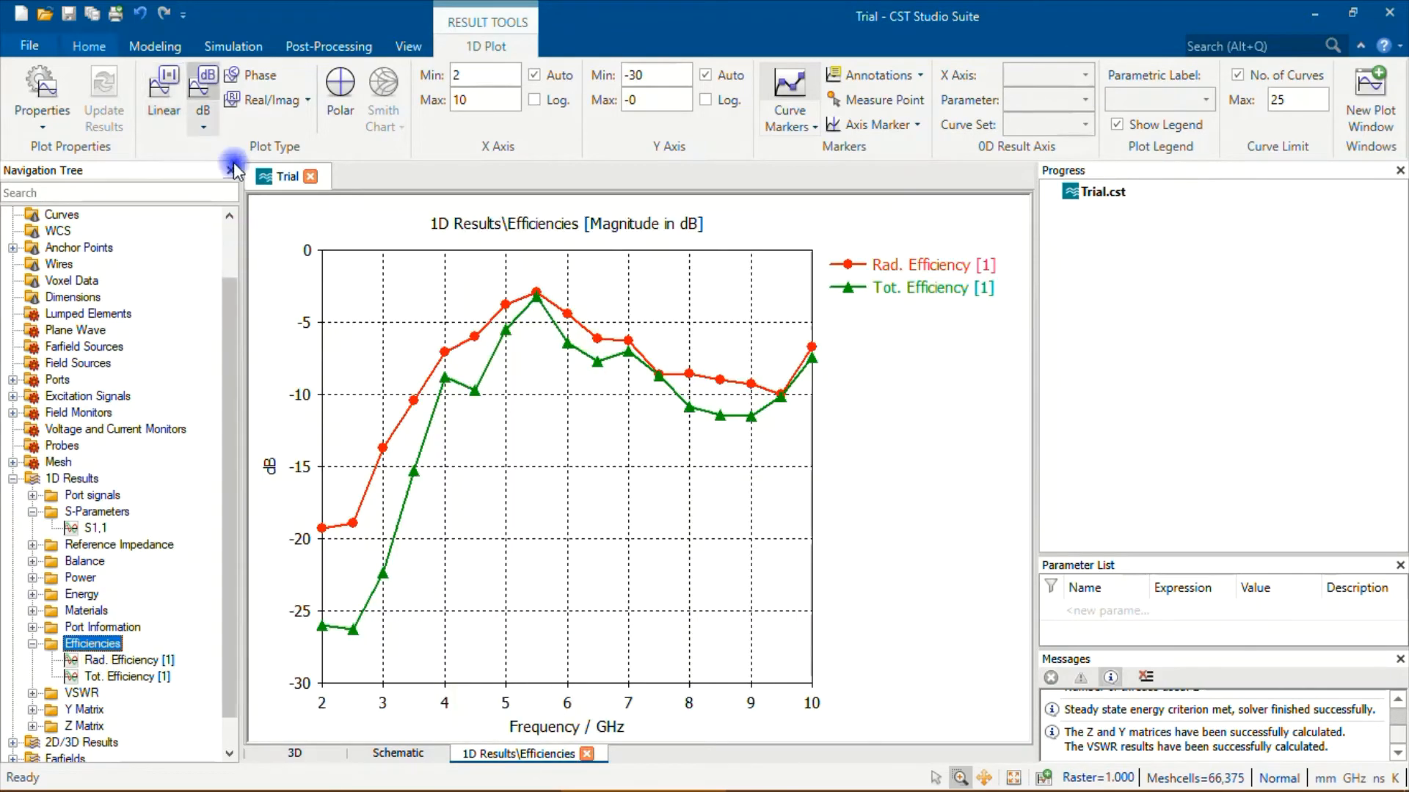
click(163, 96)
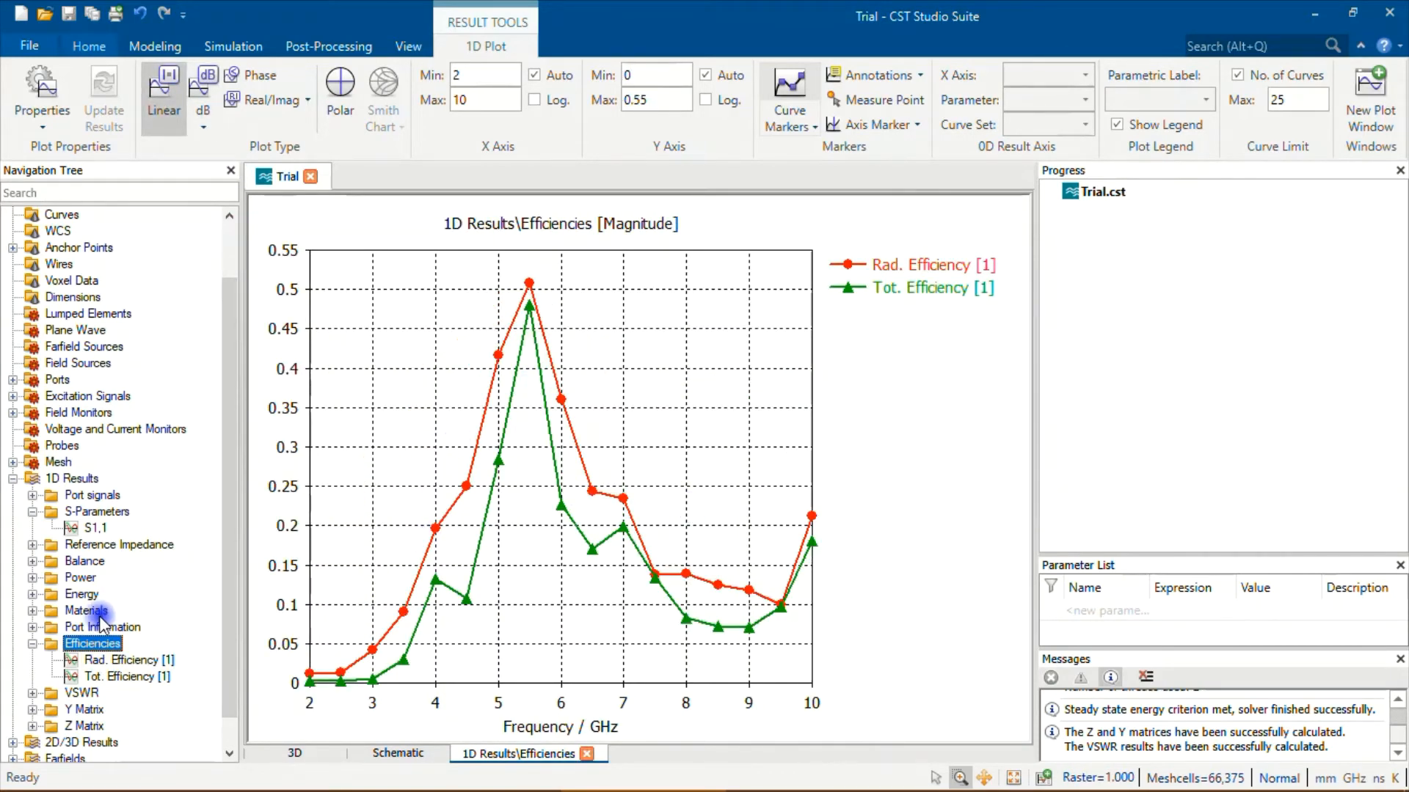
Collapse the S-Parameters and 1D Results folders and return to the 3D model of the antenna
scroll(101, 623, down, 1)
scroll(103, 624, up, 3)
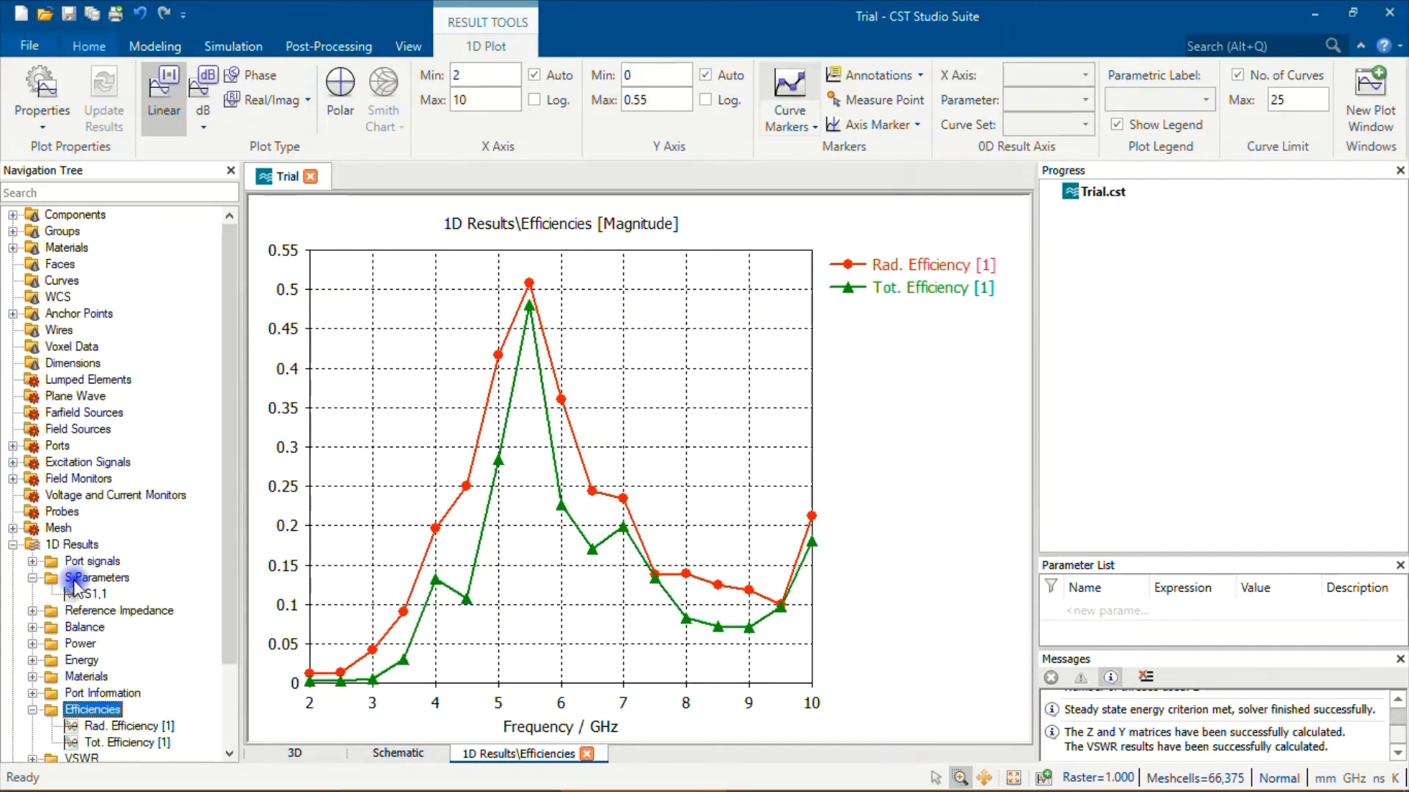
click(32, 578)
click(13, 545)
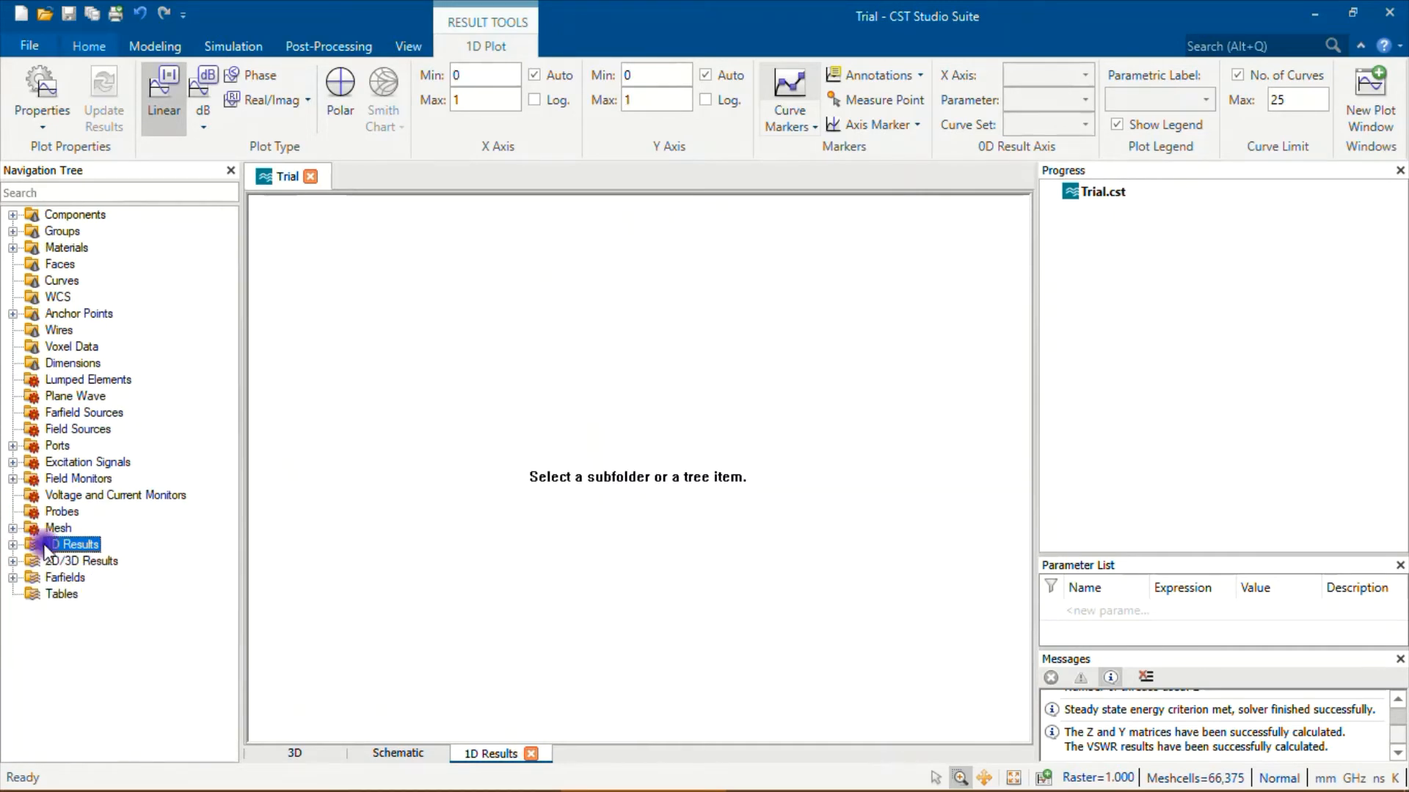
click(93, 214)
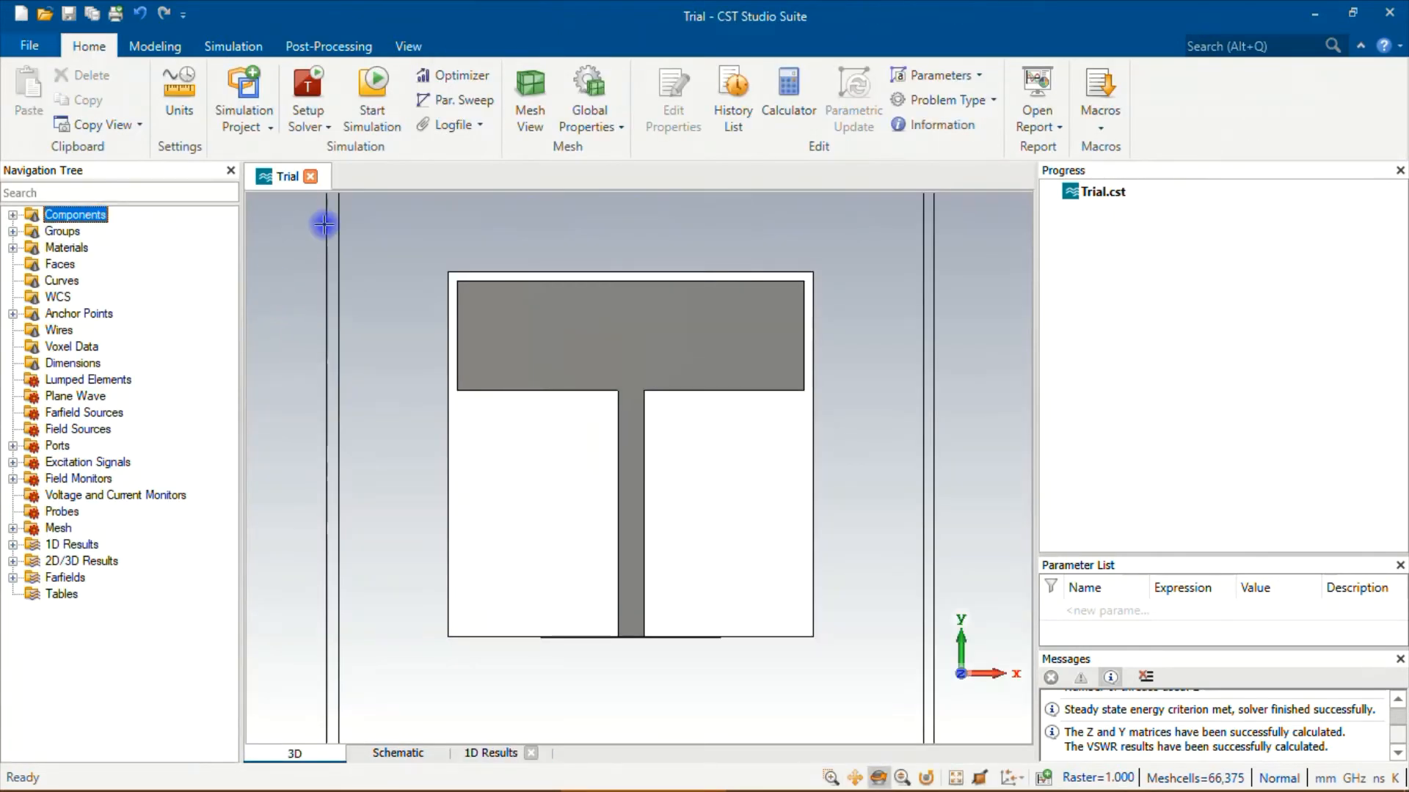
Add a Farfield Result post-processing step from the Farfield and Antenna Properties result templates
click(337, 48)
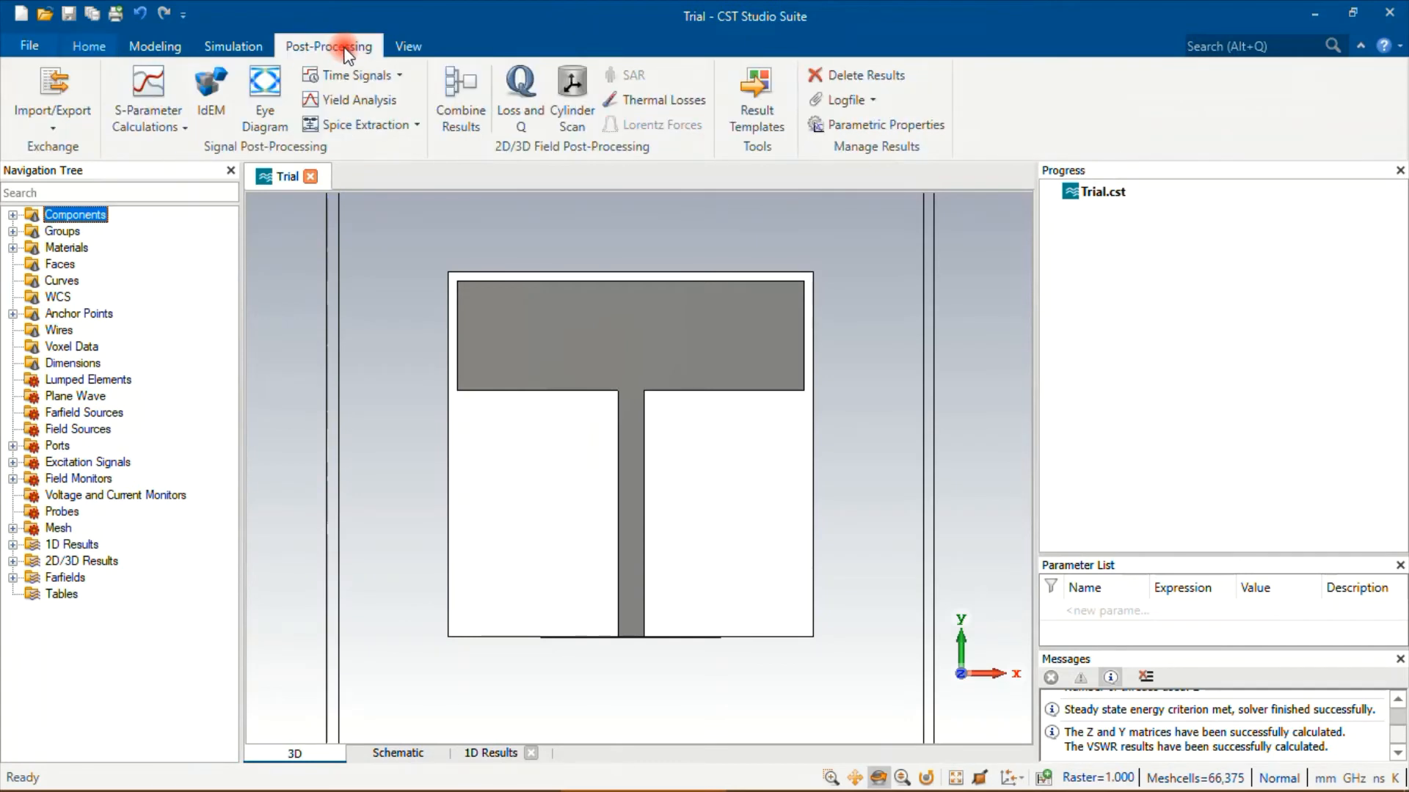
click(769, 101)
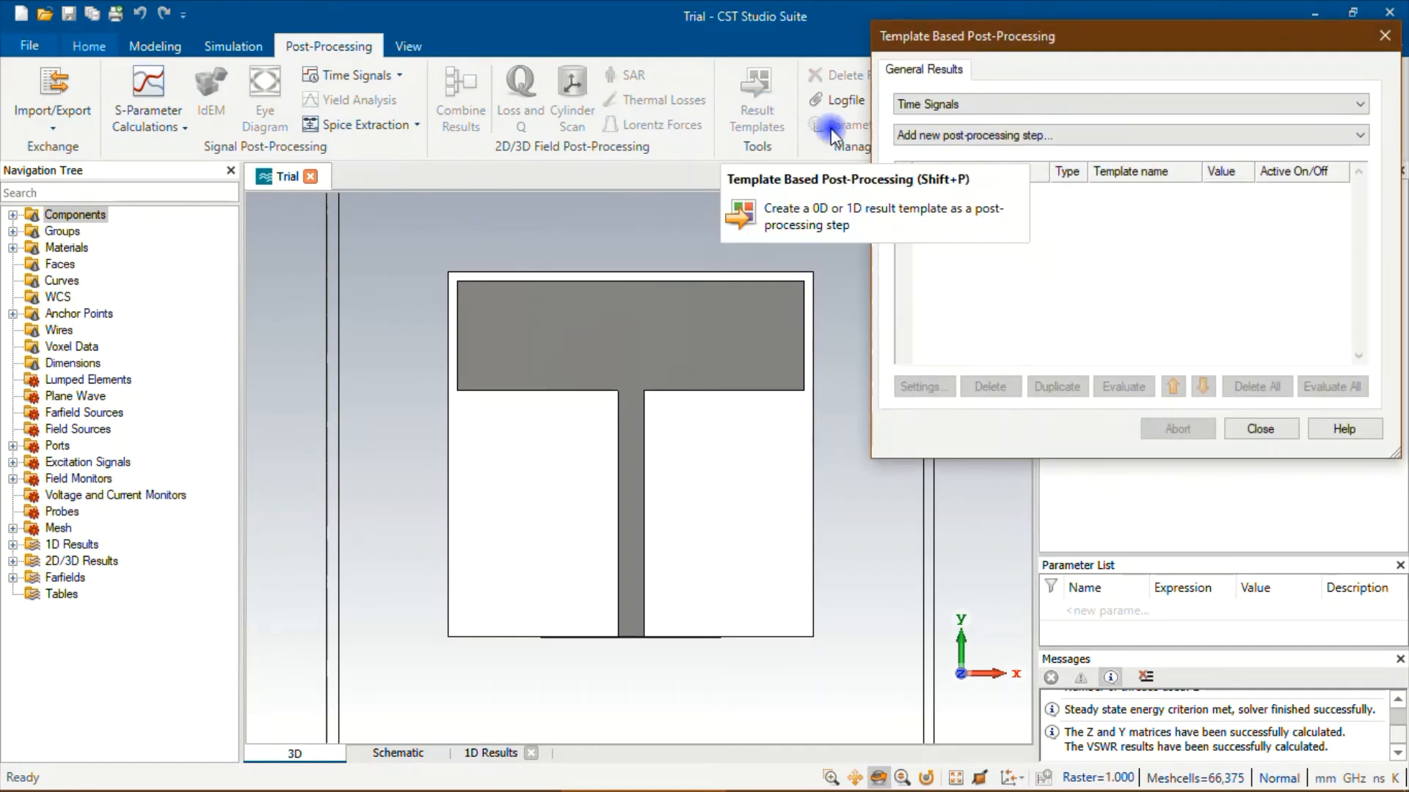
click(978, 107)
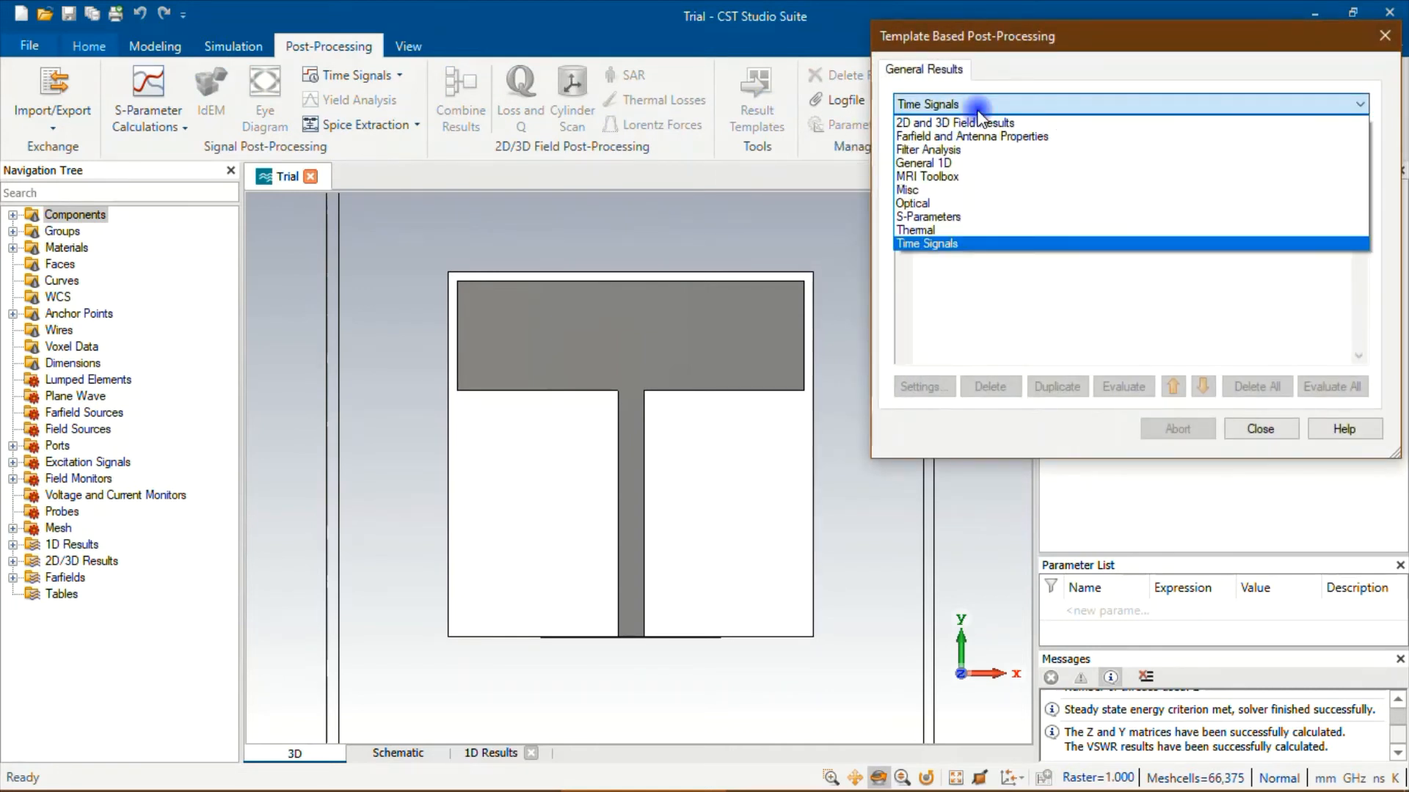
click(979, 110)
click(979, 110)
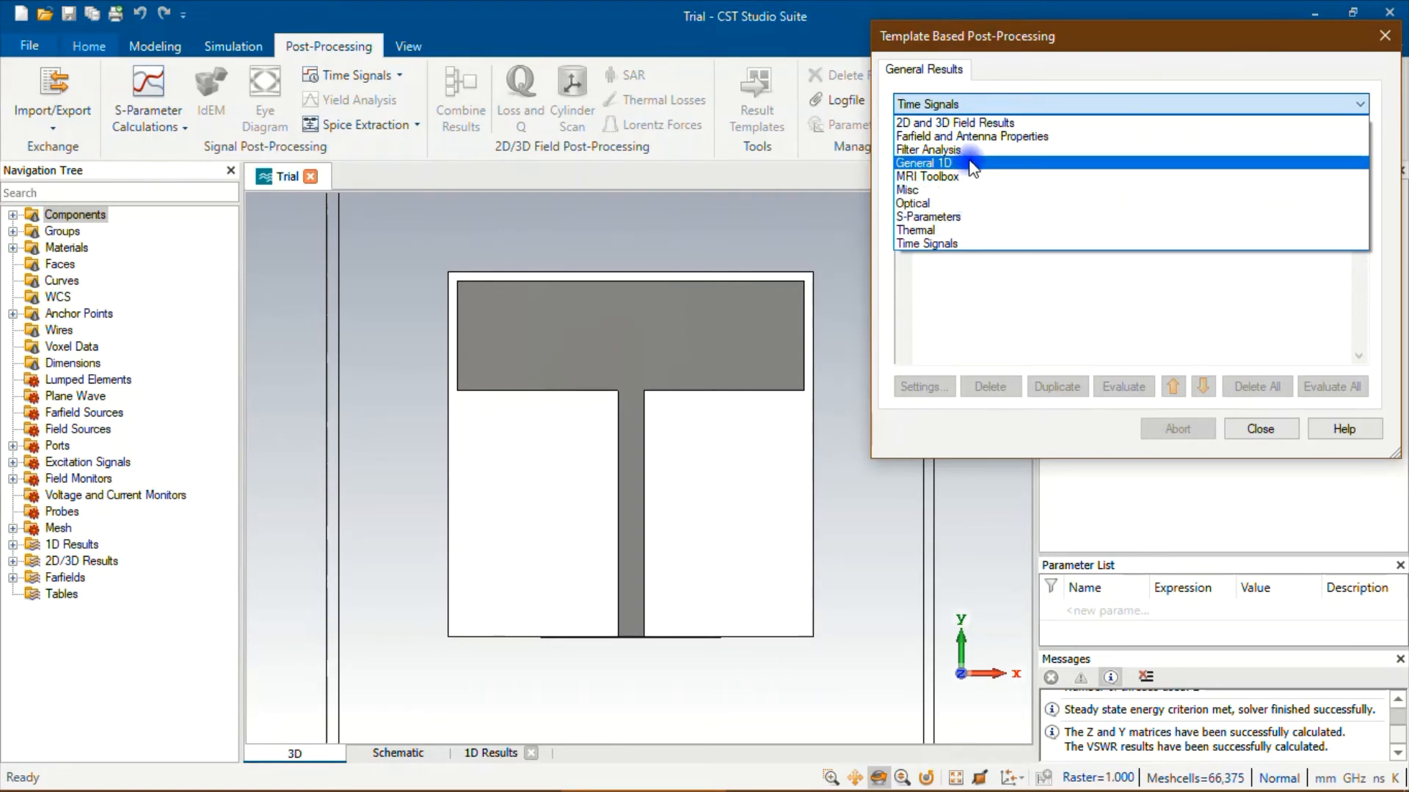
click(975, 137)
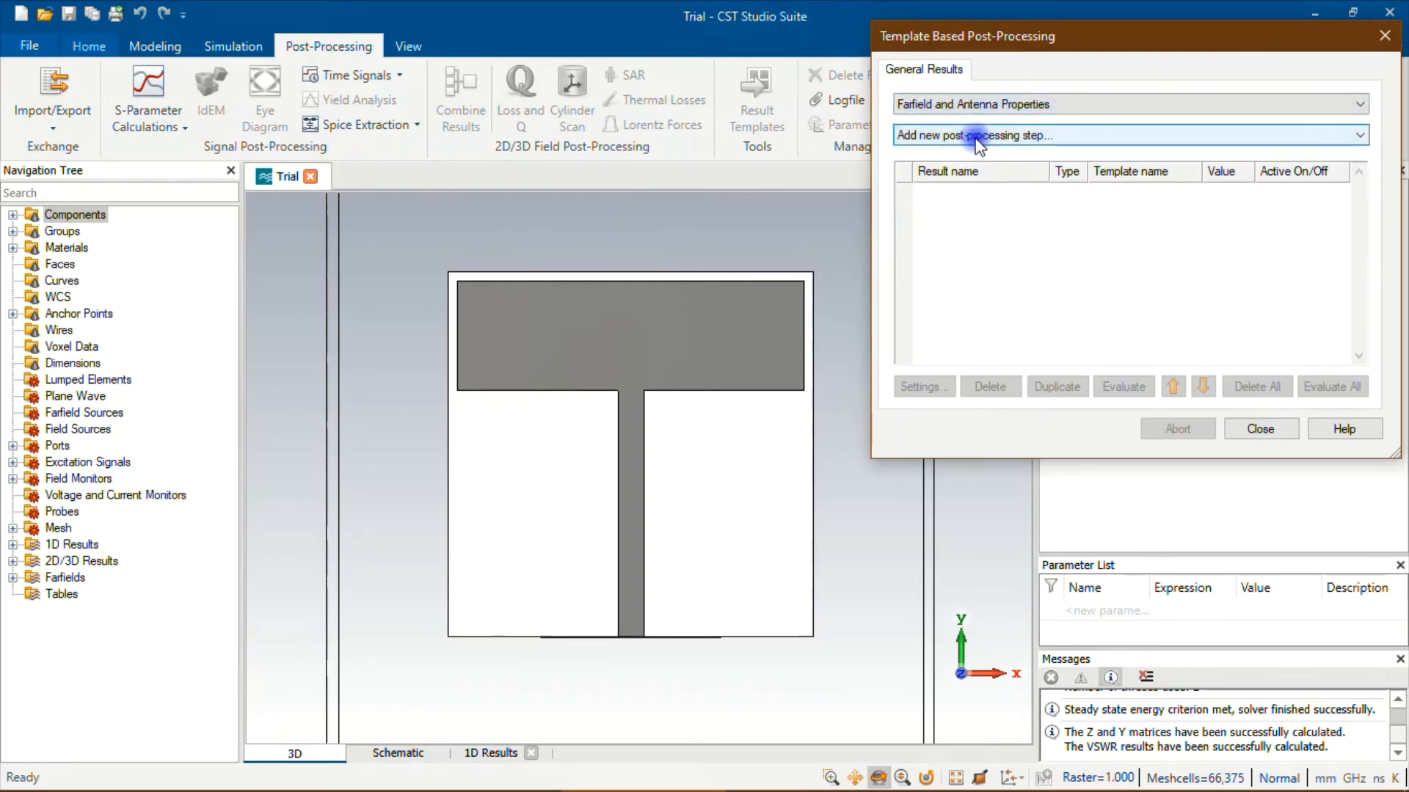
click(975, 138)
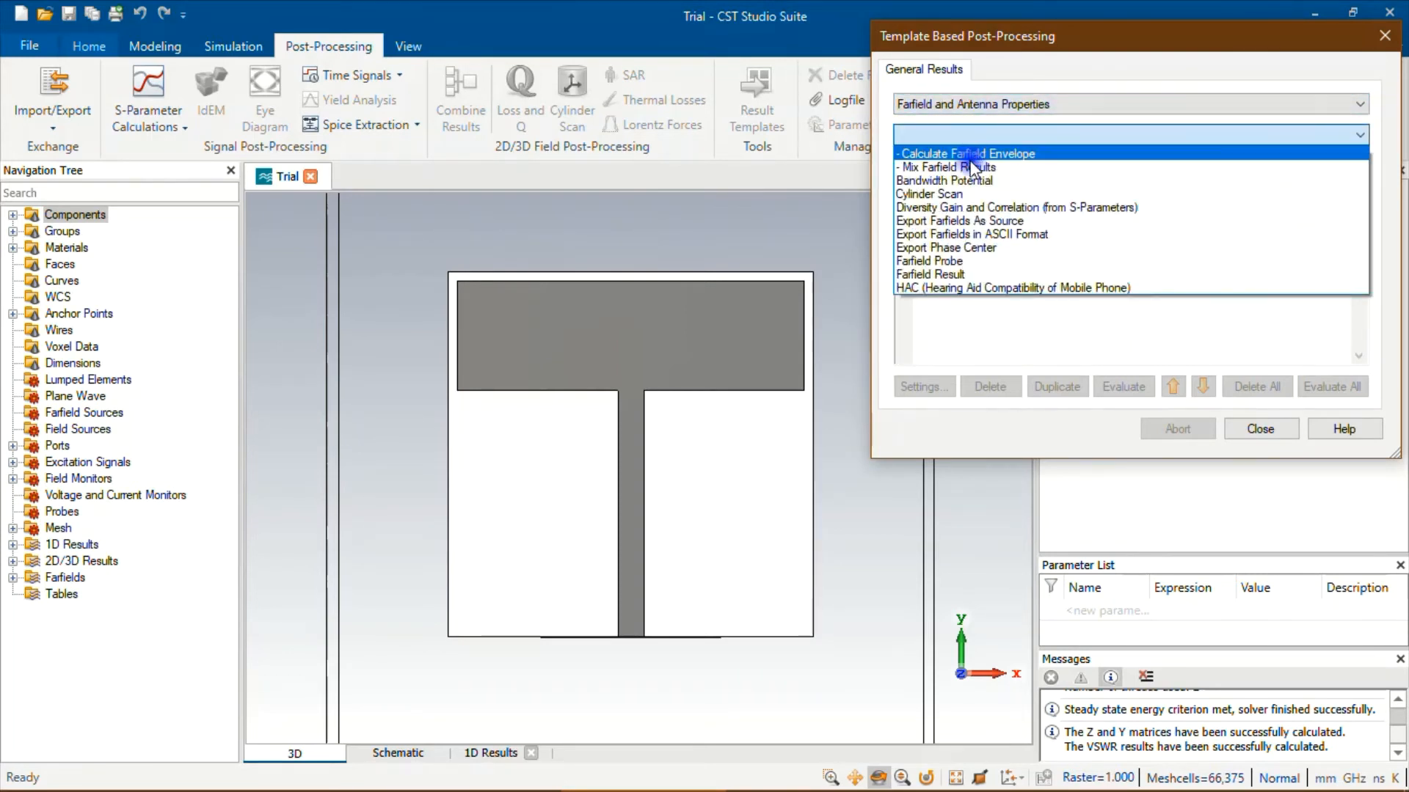
click(955, 273)
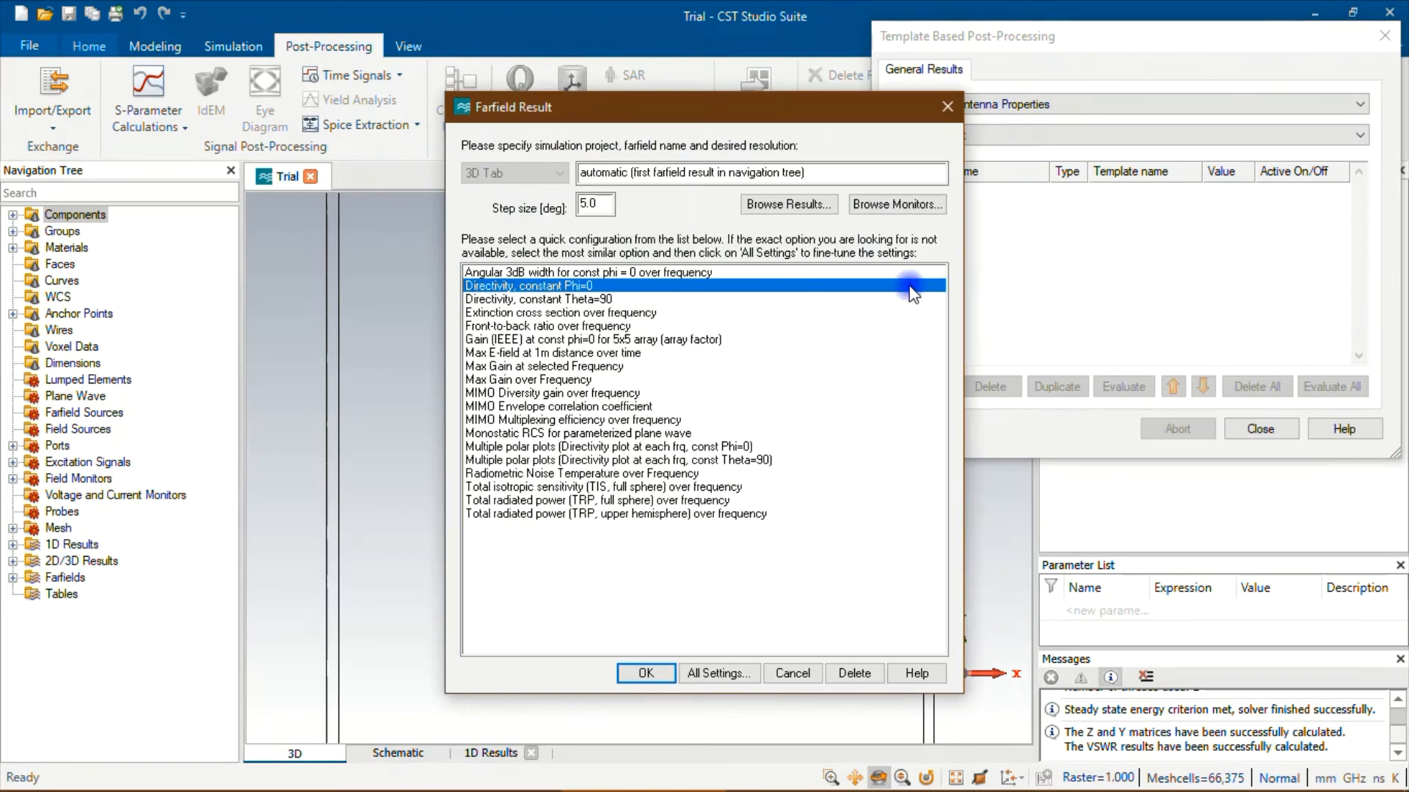
Configure the farfield result as Max Gain over Frequency, evaluate it and close the template-based post-processing dialog
click(553, 380)
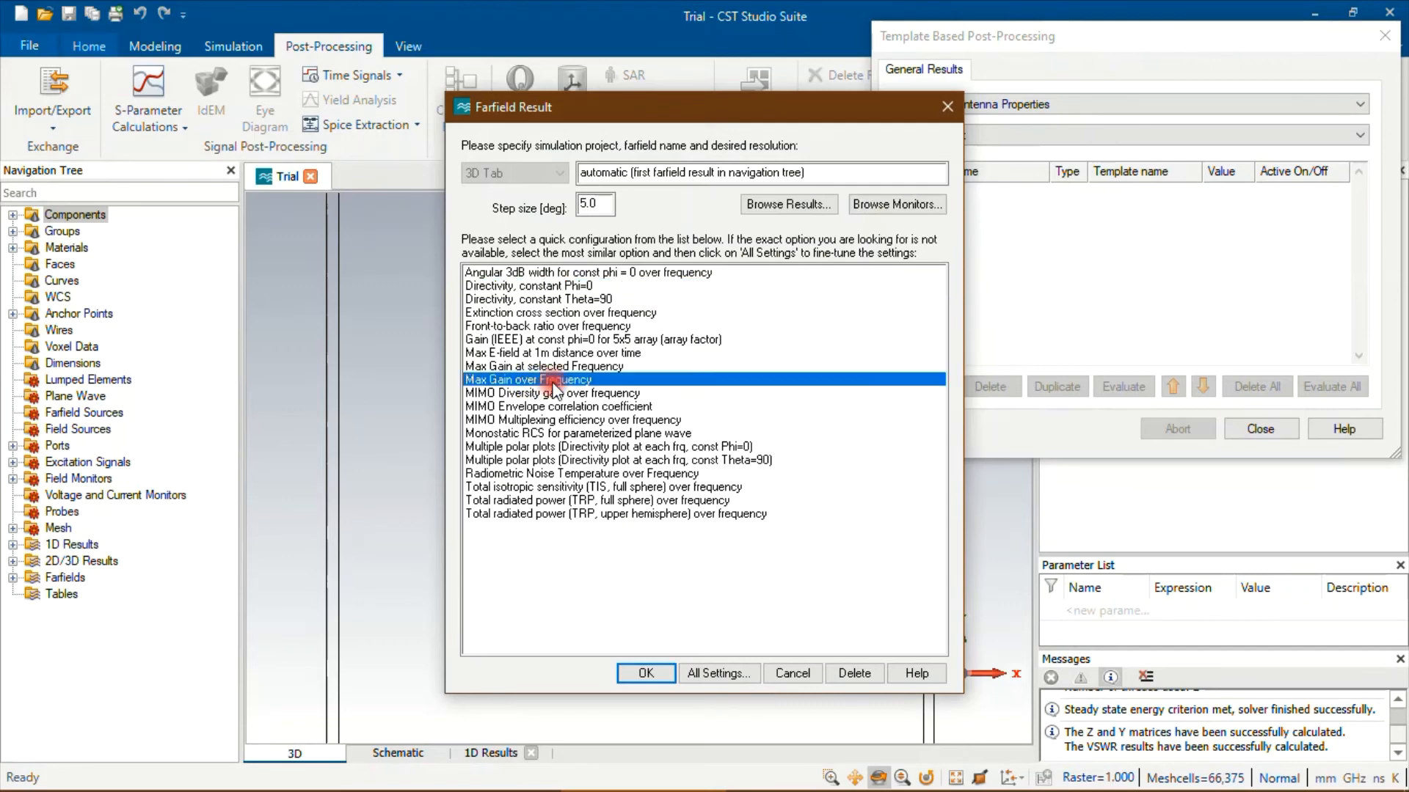
click(645, 672)
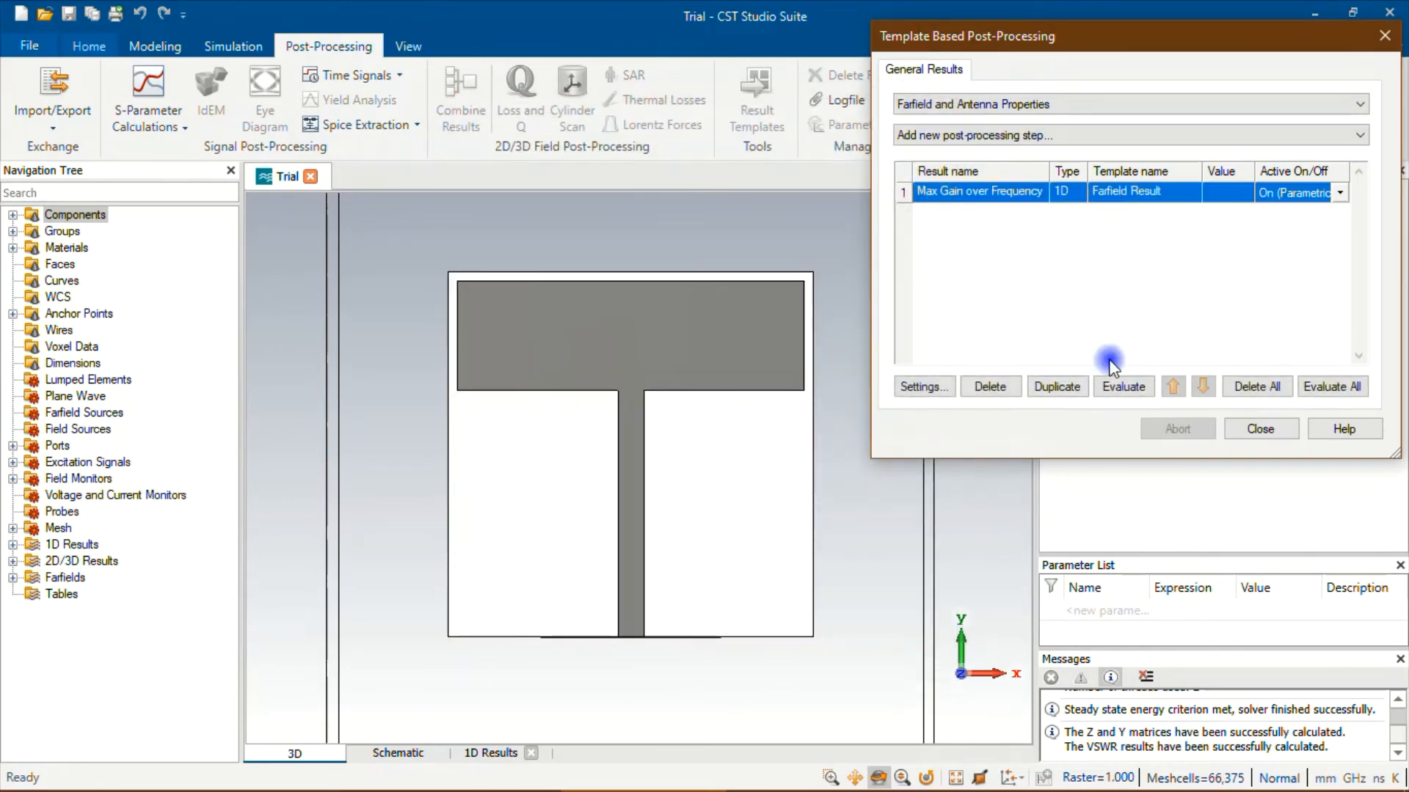
click(1123, 386)
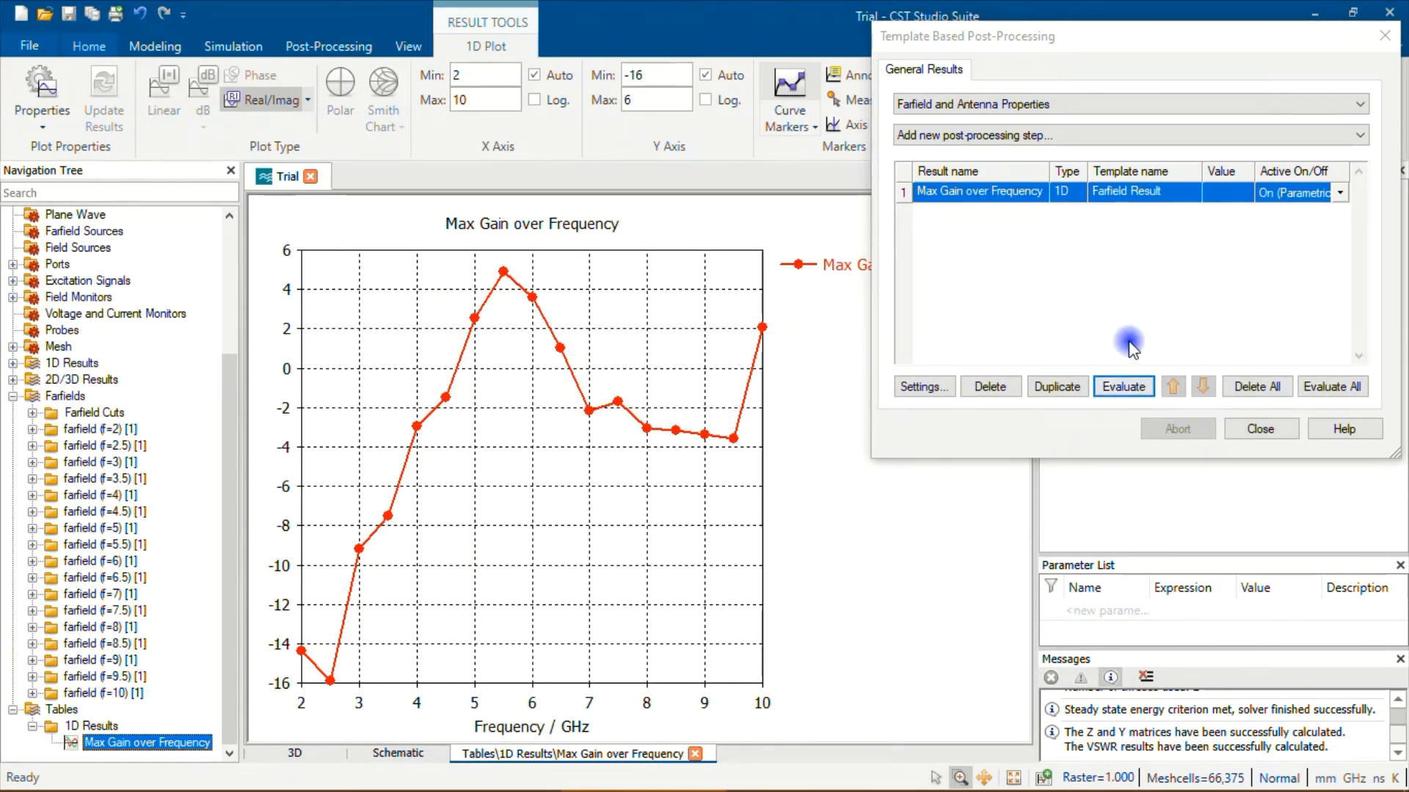
click(1262, 429)
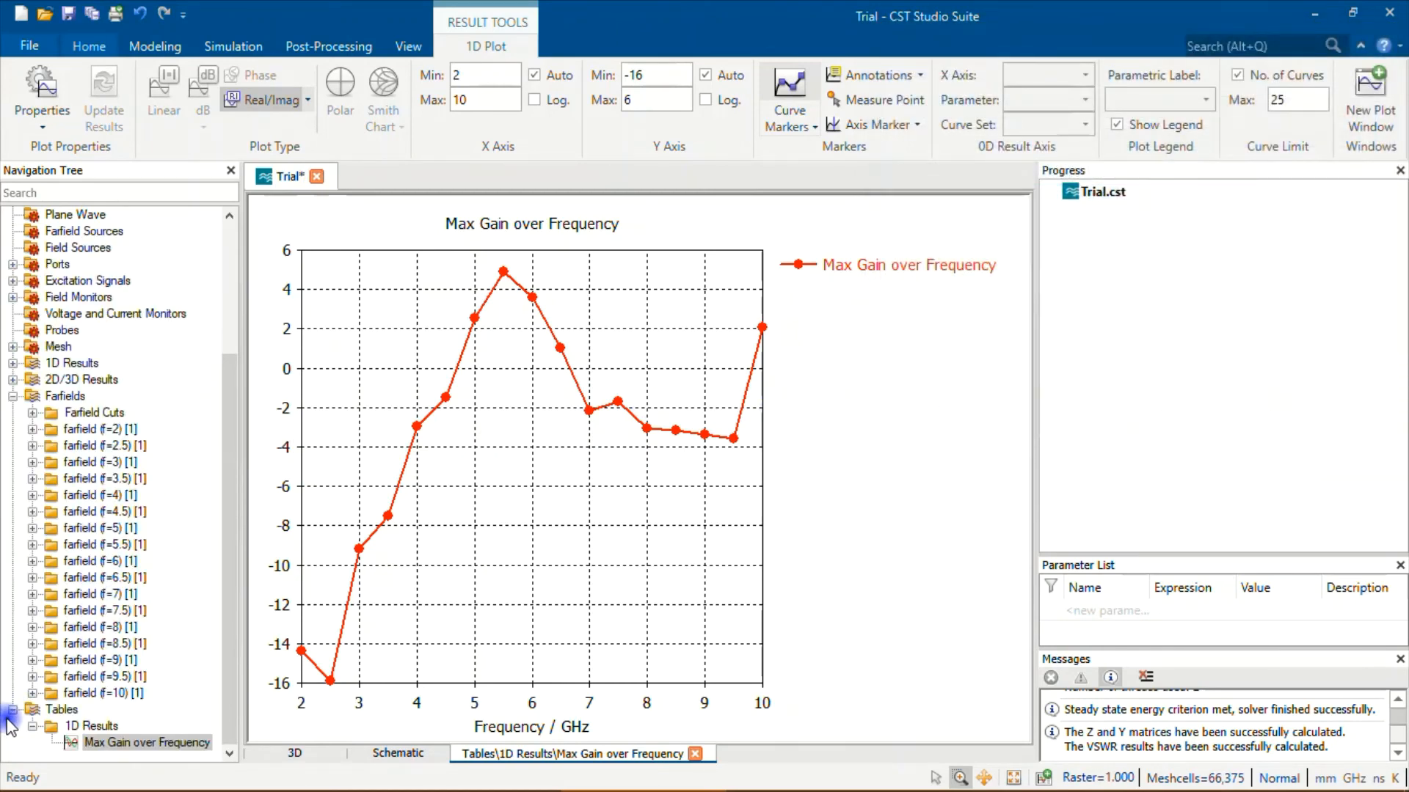
Display the Max Gain over Frequency curve from the 1D results stored under Tables
click(37, 710)
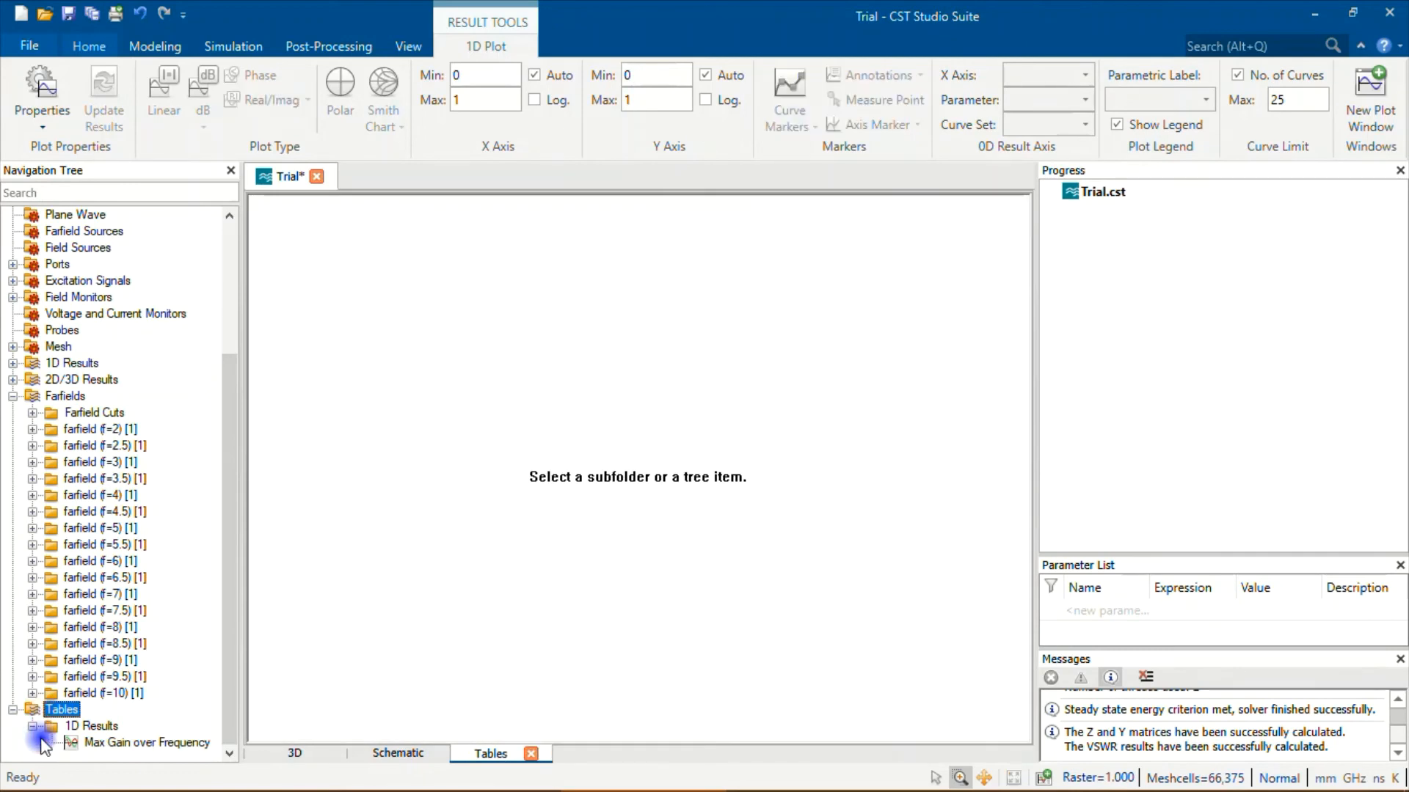
click(94, 728)
click(103, 742)
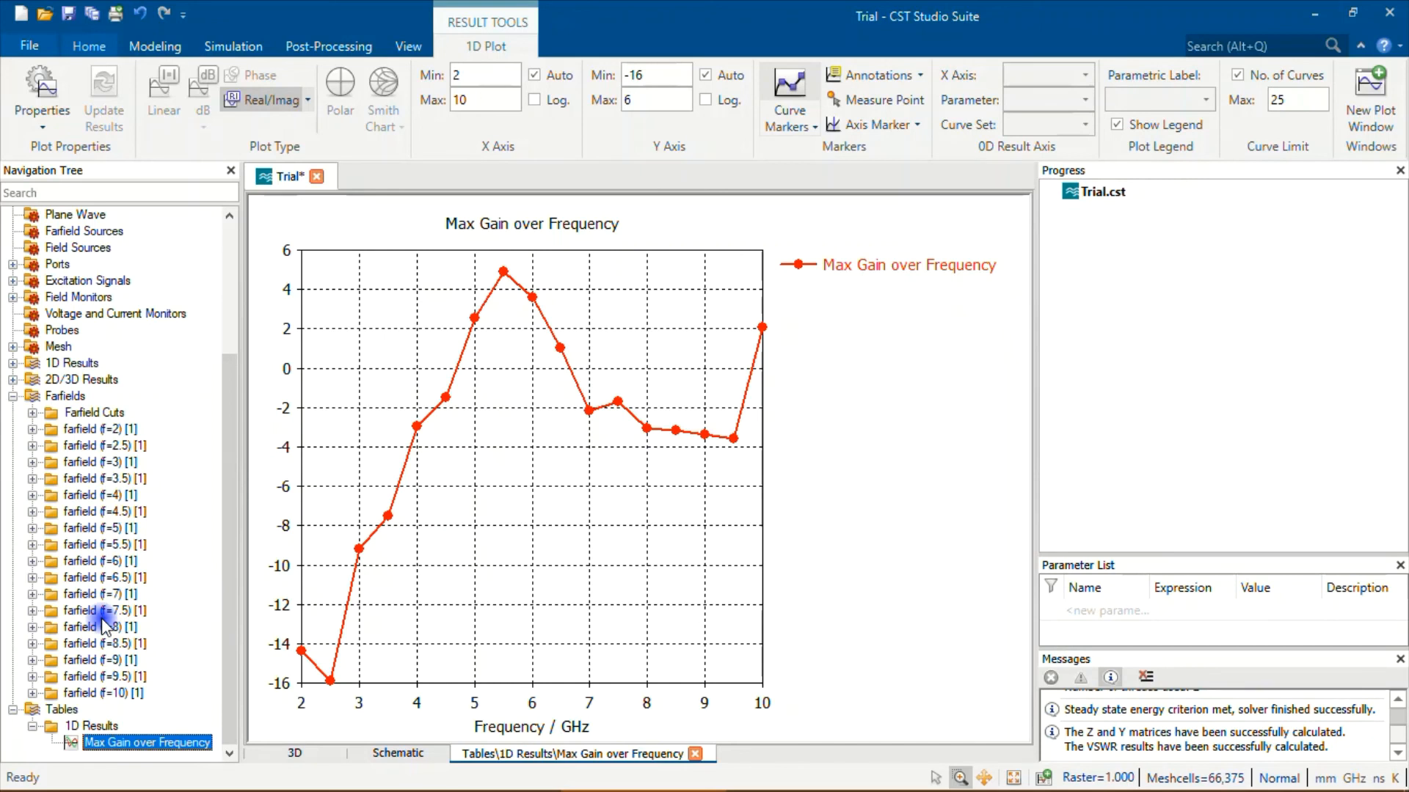
Collapse the Tables and Farfields folders and return to the 3D model of the antenna
click(13, 710)
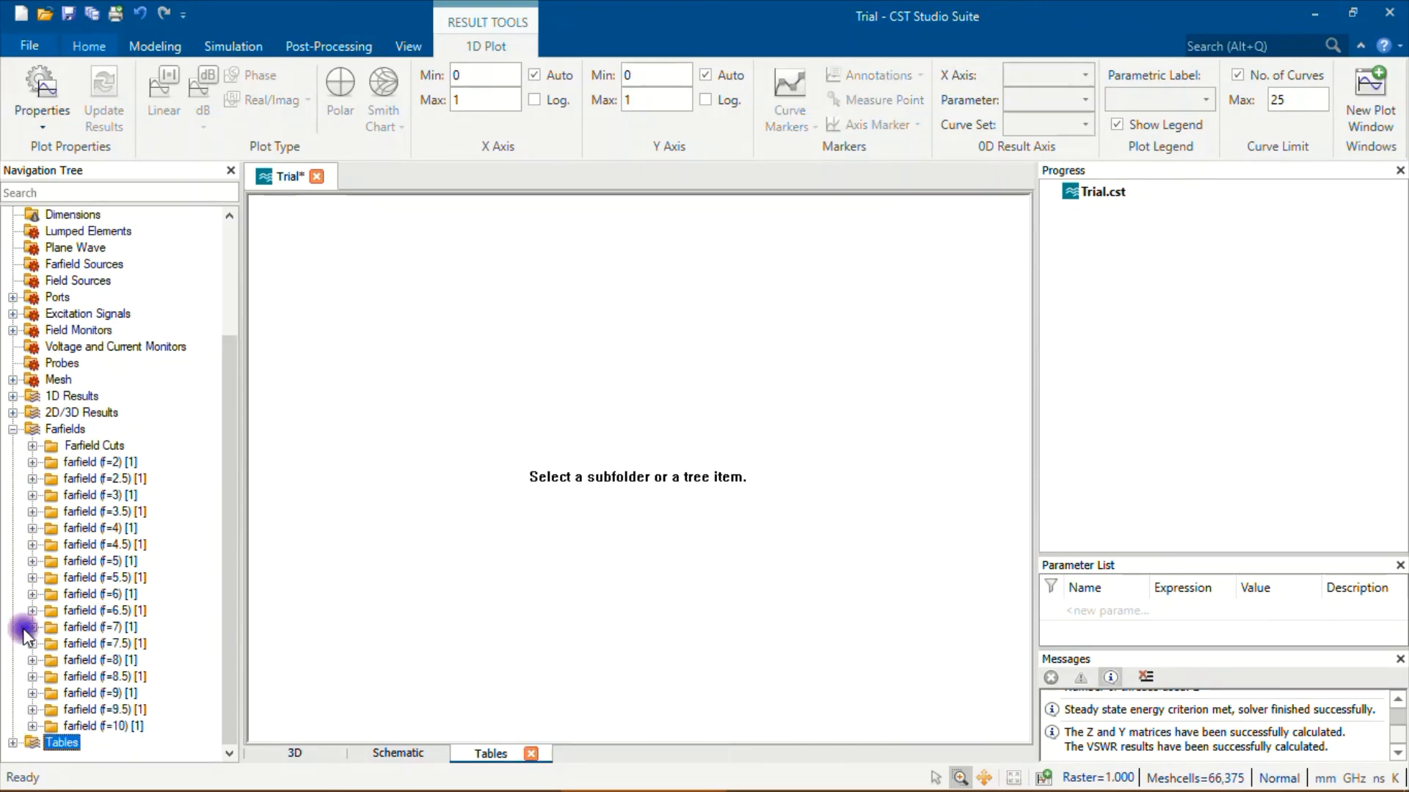
click(13, 430)
click(76, 215)
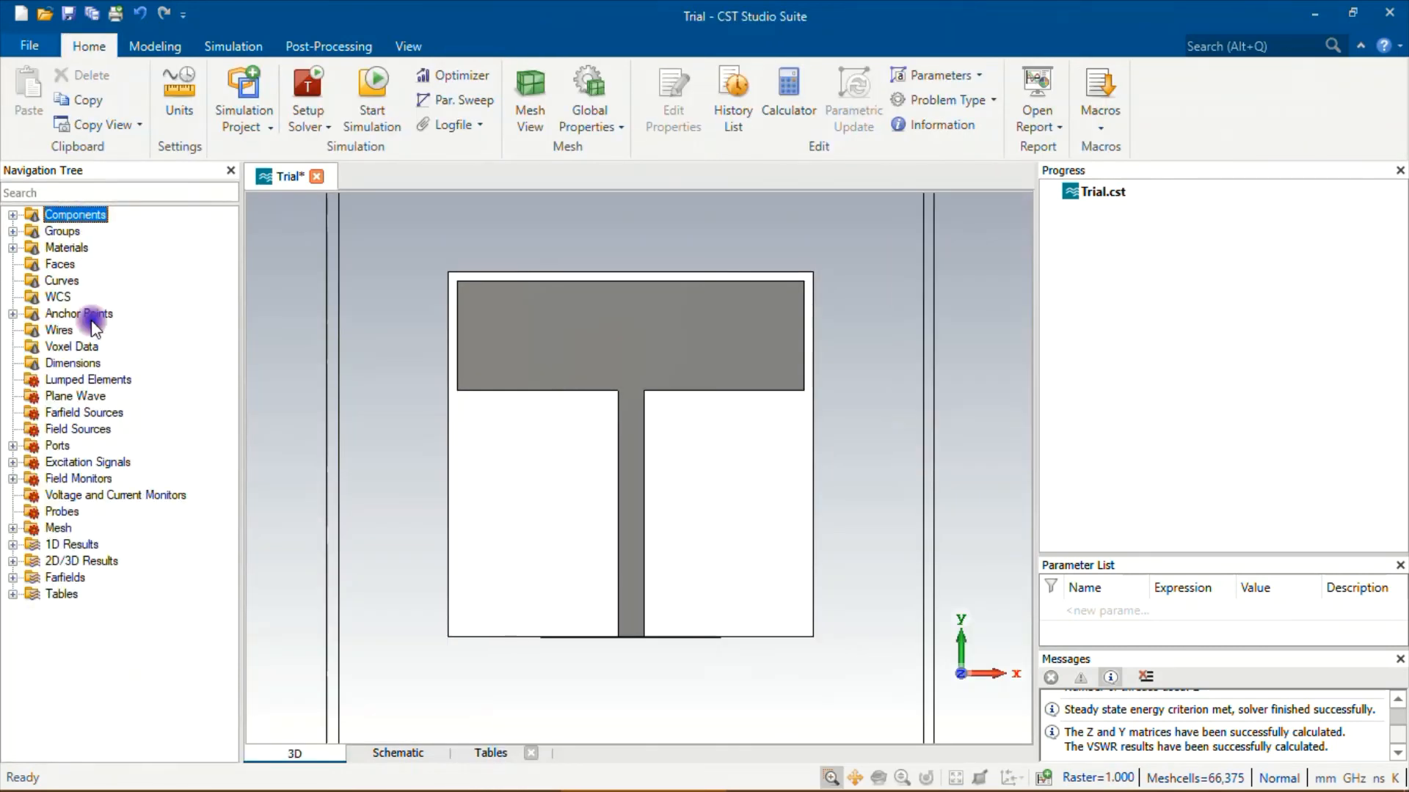